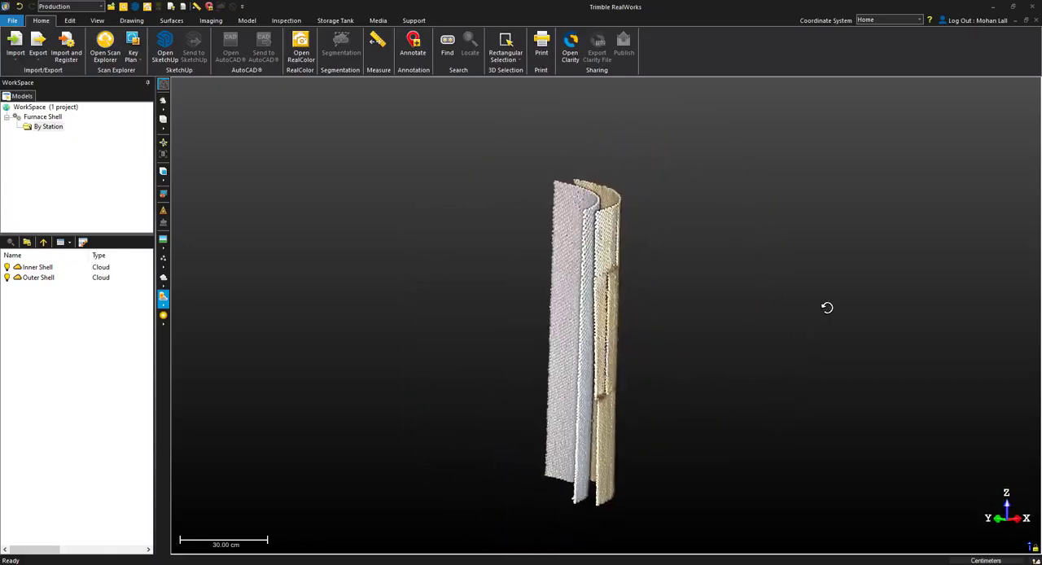
# Start a 3D Inspection on the Inner Shell and Outer Shell clouds together.
pyautogui.moveTo(784, 413); pyautogui.dragTo(740, 389)
pyautogui.scroll(-4, 523, 427)
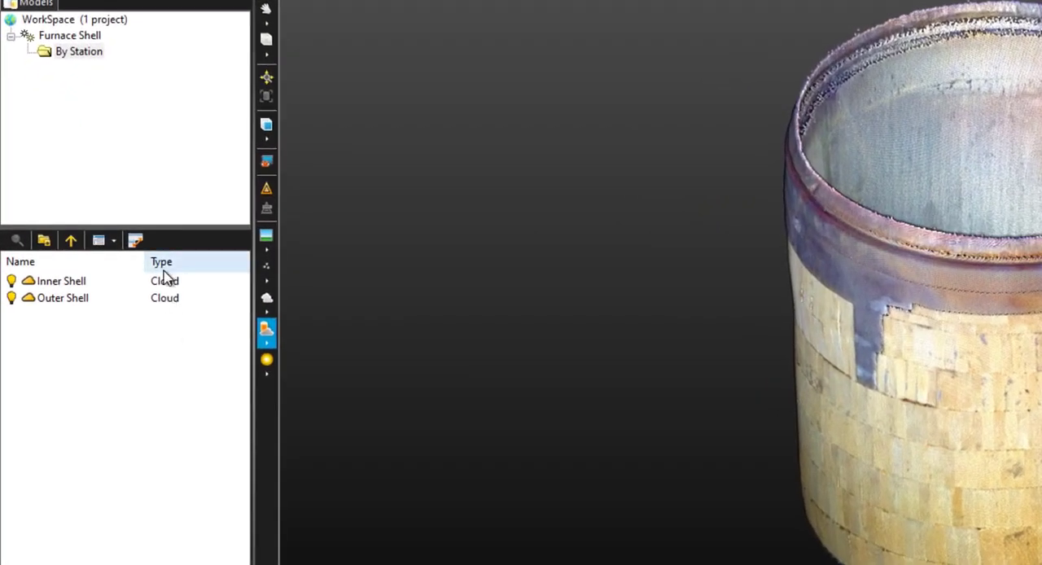
pyautogui.moveTo(114, 313); pyautogui.dragTo(33, 280)
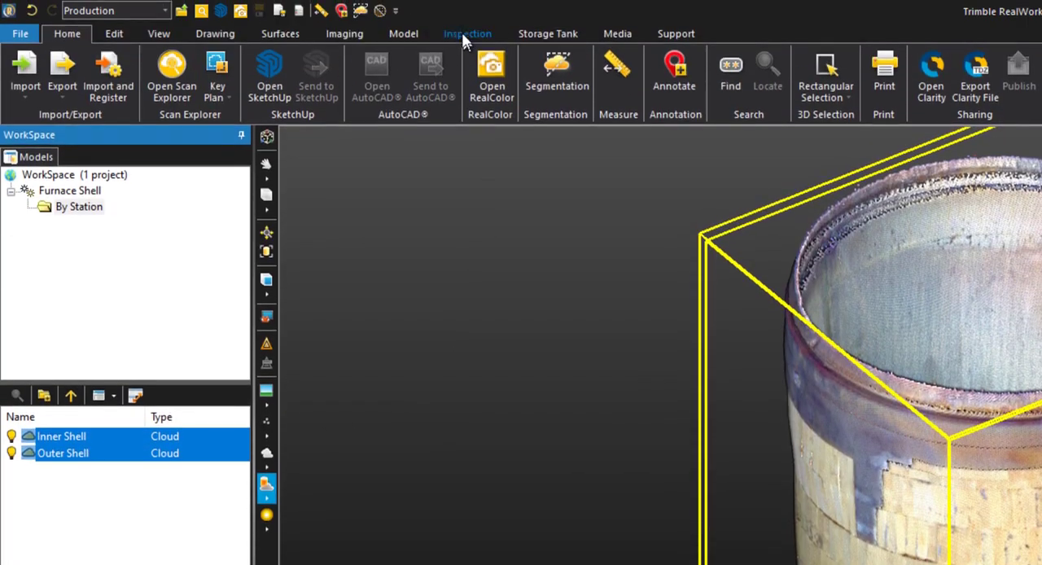
pyautogui.click(466, 34)
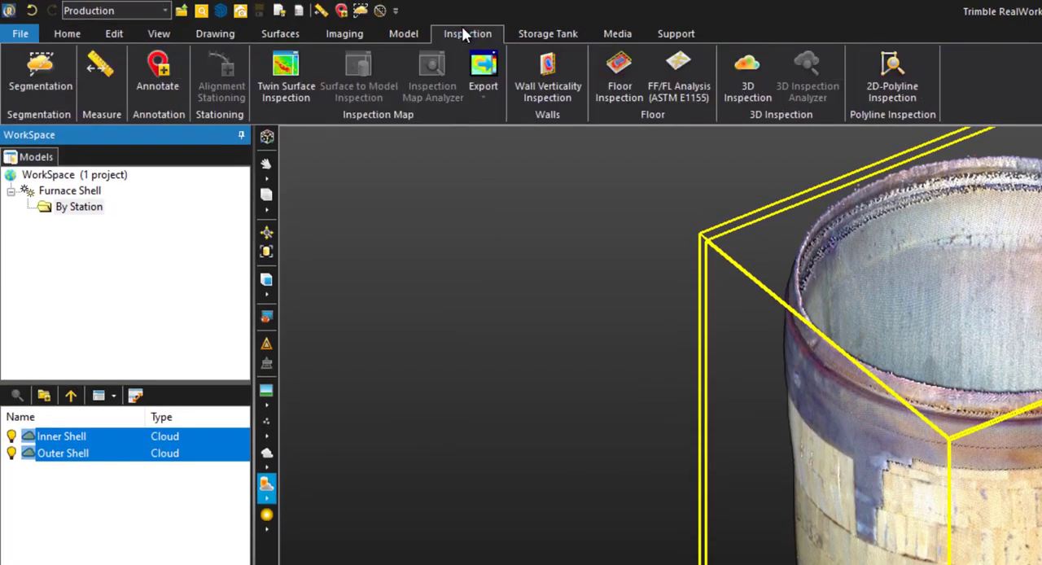
pyautogui.click(758, 68)
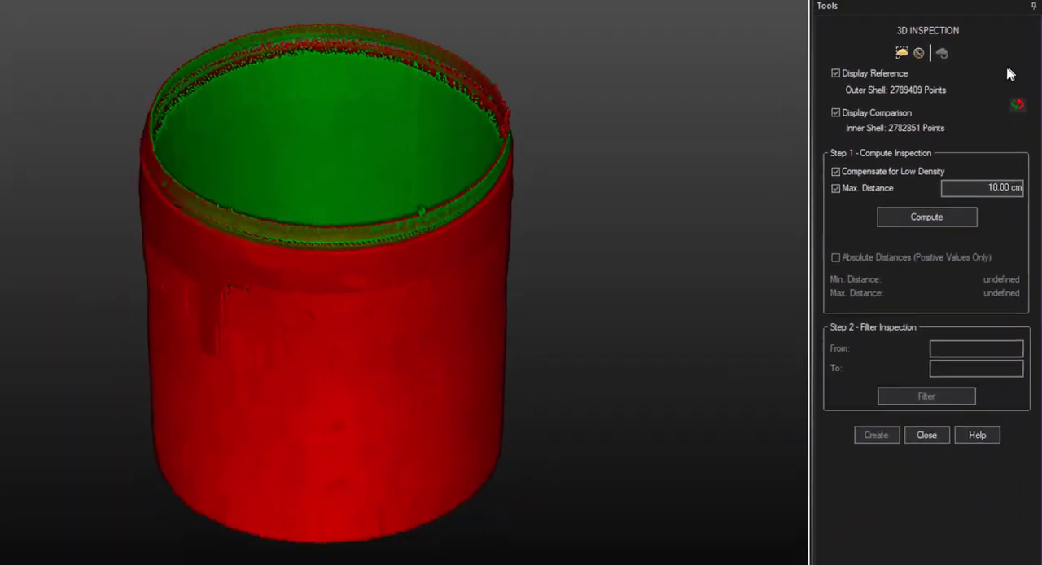
# Identify the reference and comparison clouds by hiding and redisplaying each one in turn.
pyautogui.click(900, 75)
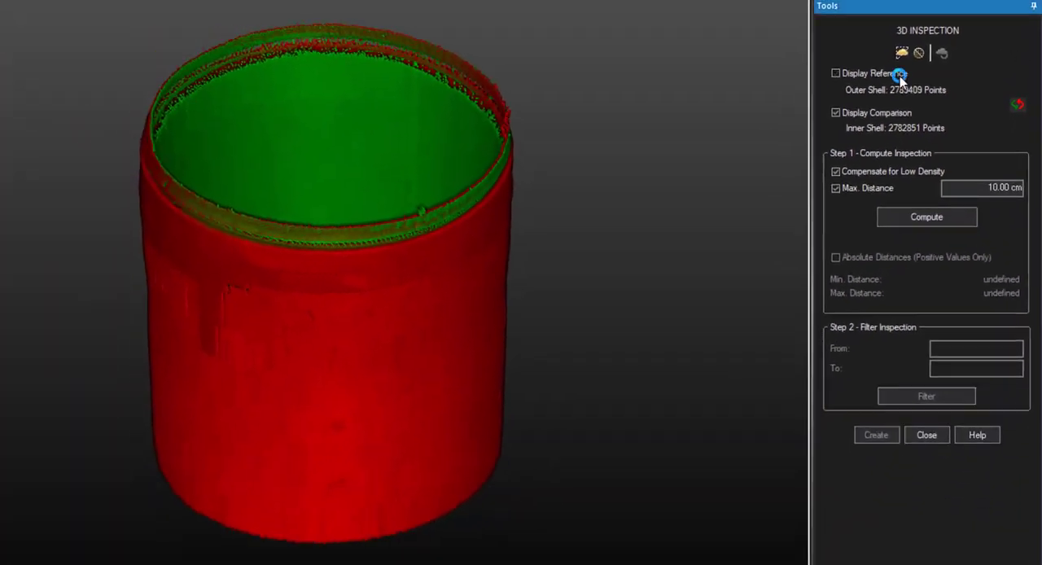
pyautogui.click(899, 75)
pyautogui.click(907, 111)
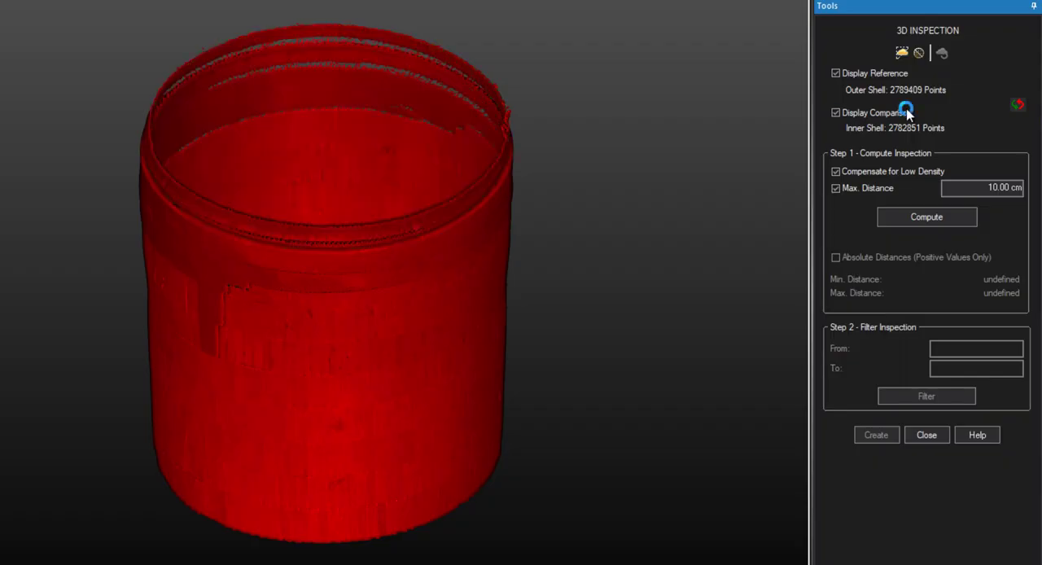
pyautogui.click(906, 113)
pyautogui.click(1020, 107)
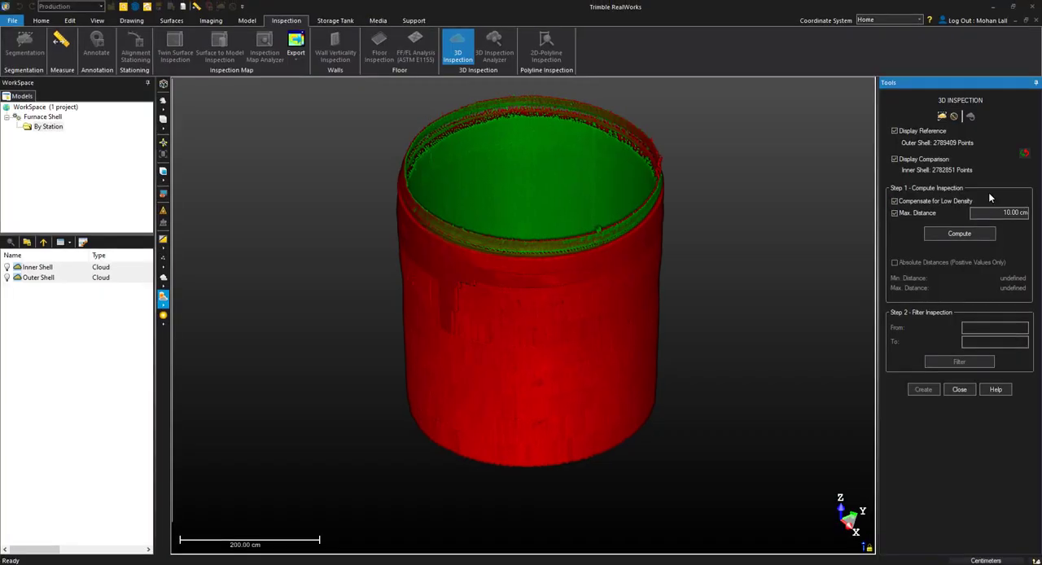
# Cut both shells to a thin horizontal section with a limit box and view it from above.
pyautogui.moveTo(595, 204); pyautogui.dragTo(599, 271)
pyautogui.press('l')
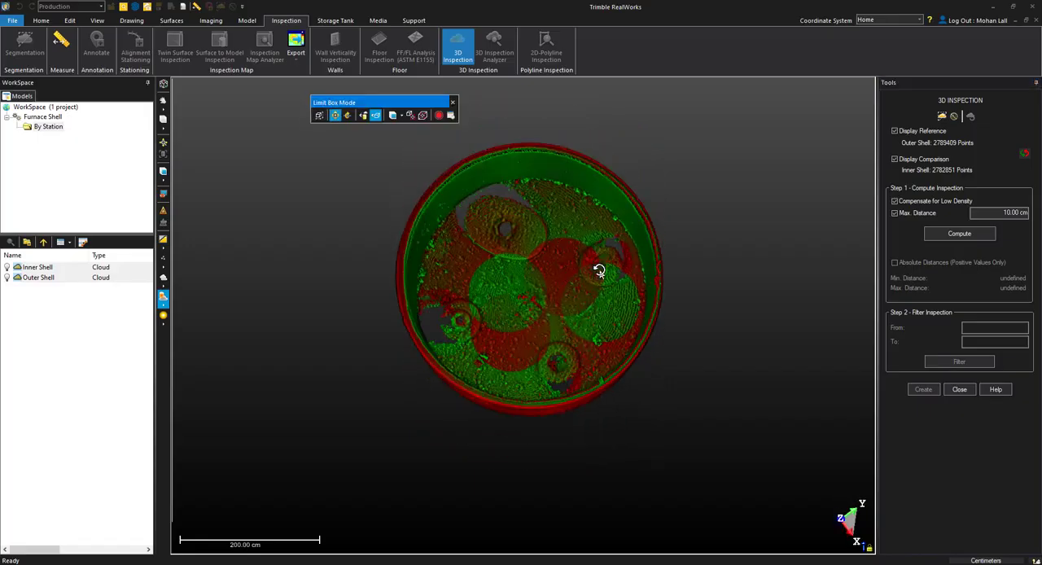
pyautogui.click(529, 282)
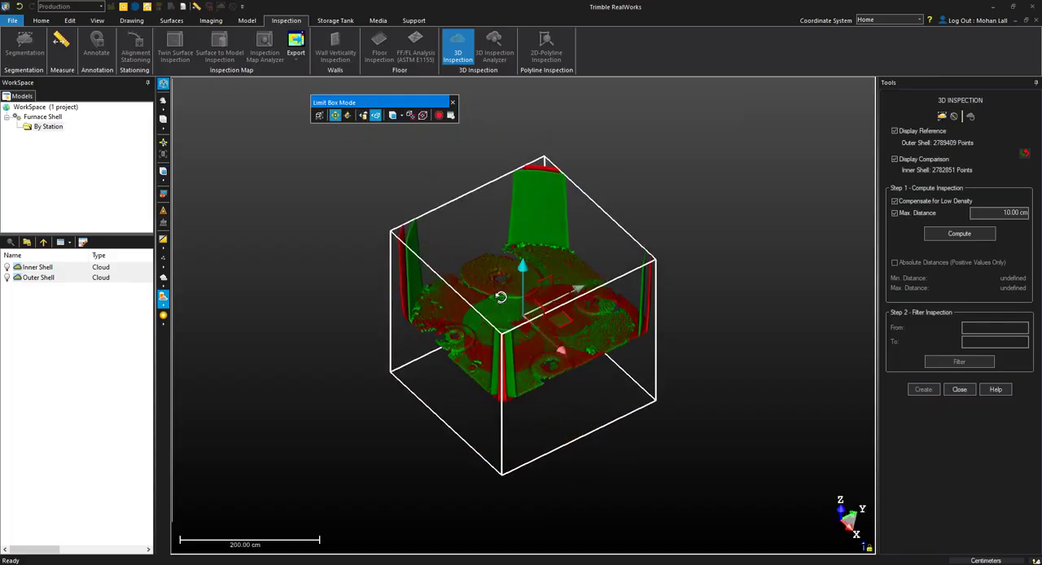
pyautogui.moveTo(387, 386); pyautogui.dragTo(472, 351)
pyautogui.moveTo(520, 489); pyautogui.dragTo(522, 209)
pyautogui.moveTo(522, 143); pyautogui.dragTo(588, 294)
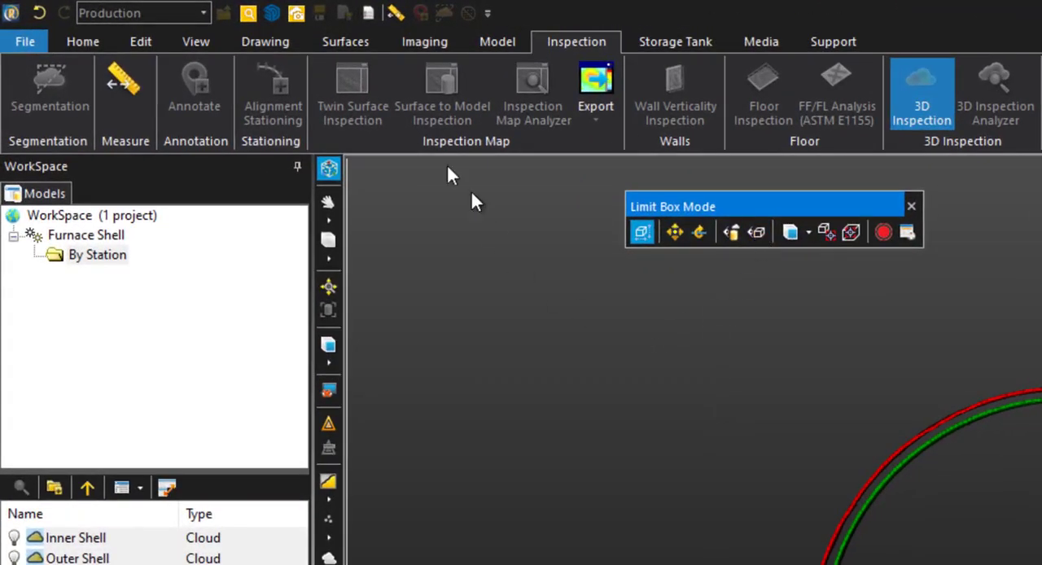
# Measure the view-based 2D distance between the inner and outer shells on the section's right side.
pyautogui.click(396, 13)
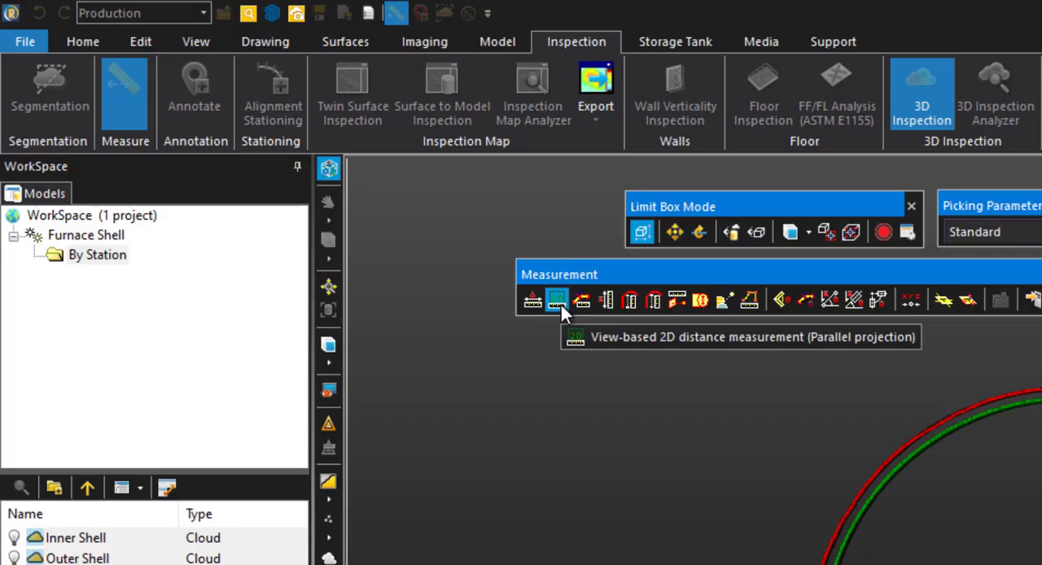
pyautogui.click(558, 303)
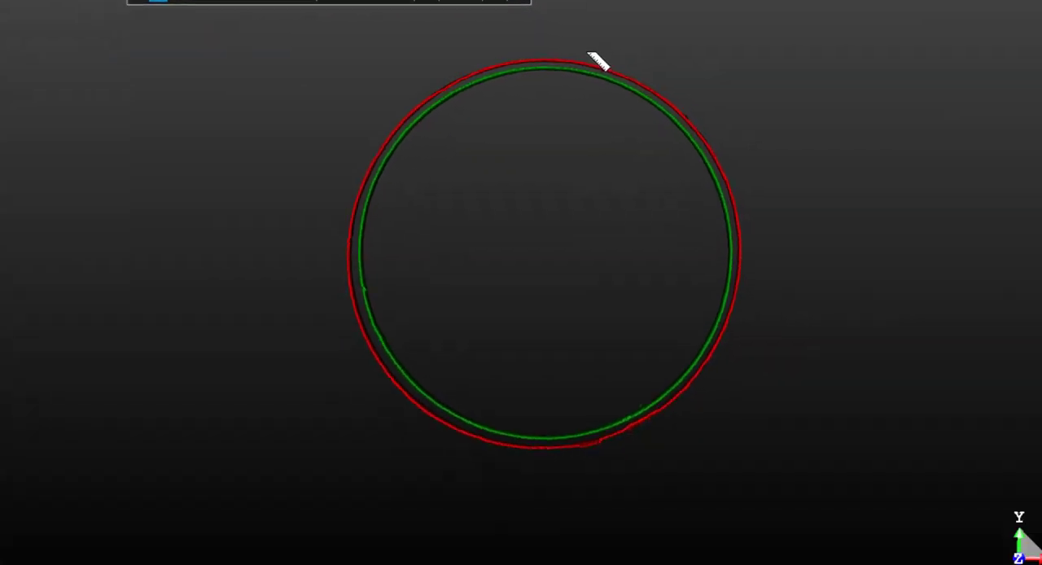
pyautogui.scroll(5, 566, 43)
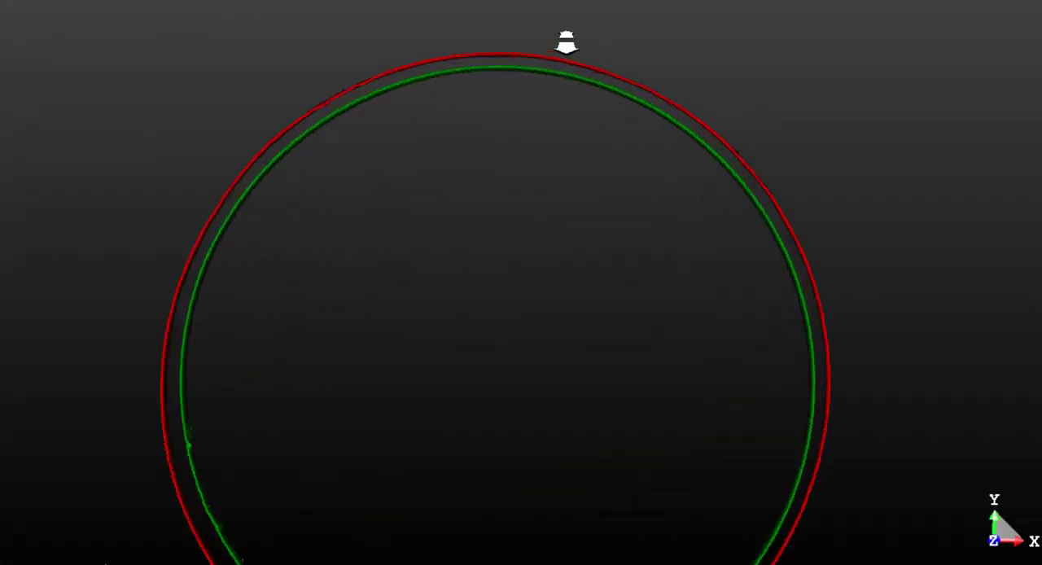
pyautogui.scroll(2, 565, 43)
pyautogui.click(481, 56)
pyautogui.click(850, 384)
# Measure the gap between the shells on the section's left and lower-left sides, ending the measurement session.
pyautogui.moveTo(392, 393)
pyautogui.mouseDown(button='middle')
pyautogui.moveTo(554, 321)
pyautogui.moveTo(551, 260)
pyautogui.mouseUp(button='middle')
pyautogui.moveTo(319, 286); pyautogui.dragTo(337, 284, button='middle')
pyautogui.click(303, 268)
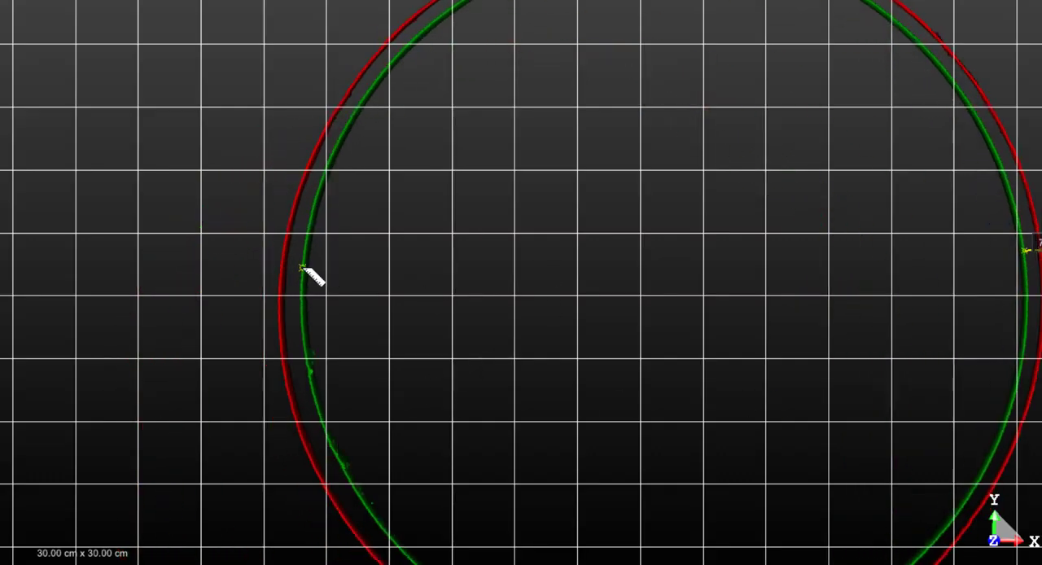
pyautogui.click(282, 270)
pyautogui.moveTo(521, 444); pyautogui.dragTo(499, 271, button='middle')
pyautogui.click(353, 383)
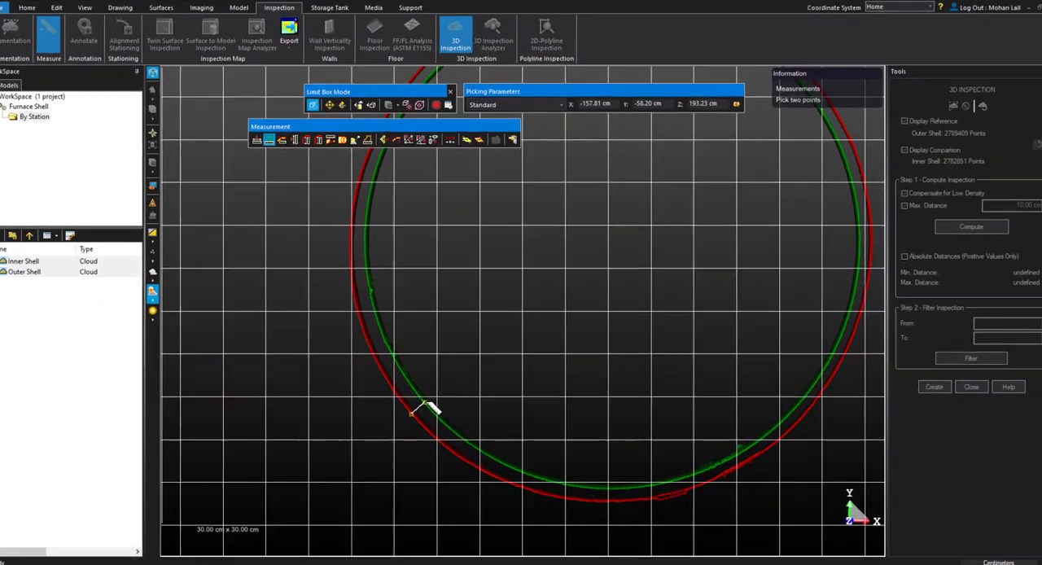
pyautogui.click(431, 407)
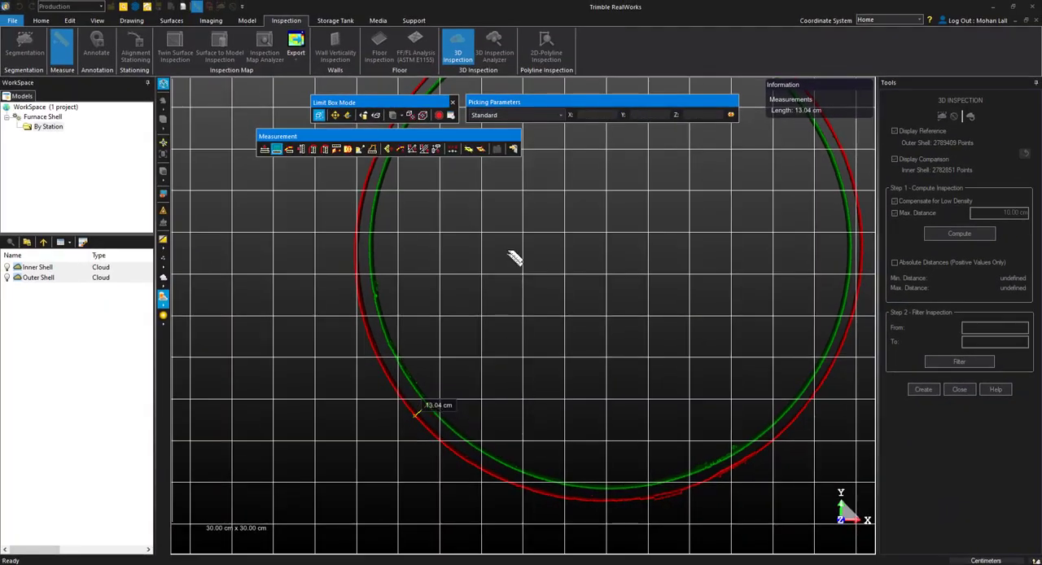
pyautogui.click(511, 150)
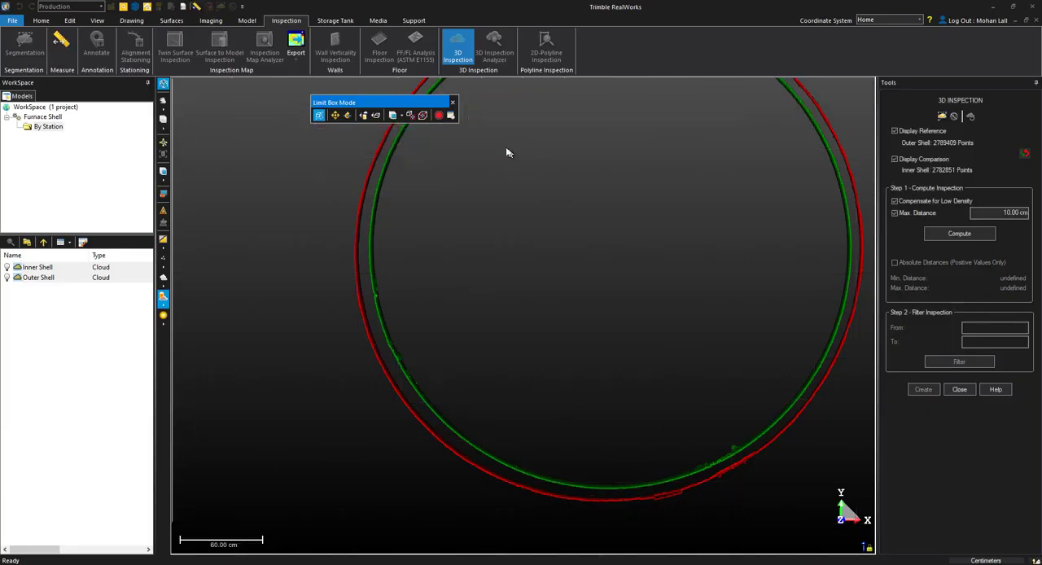
# Compute the inspection of the full shells with a maximum distance of 13 cm.
pyautogui.moveTo(508, 153); pyautogui.dragTo(608, 315)
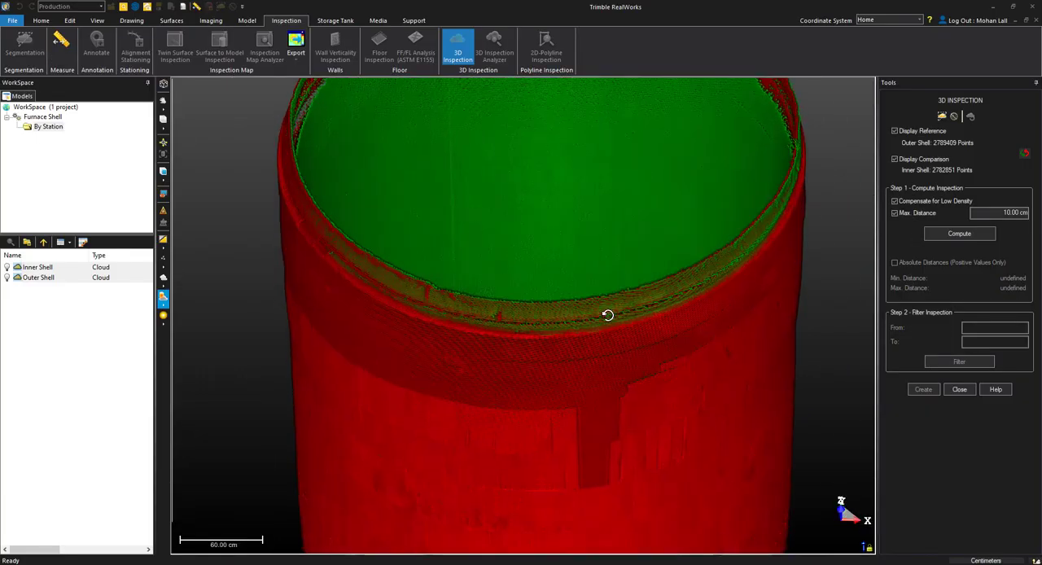
pyautogui.scroll(-4, 609, 316)
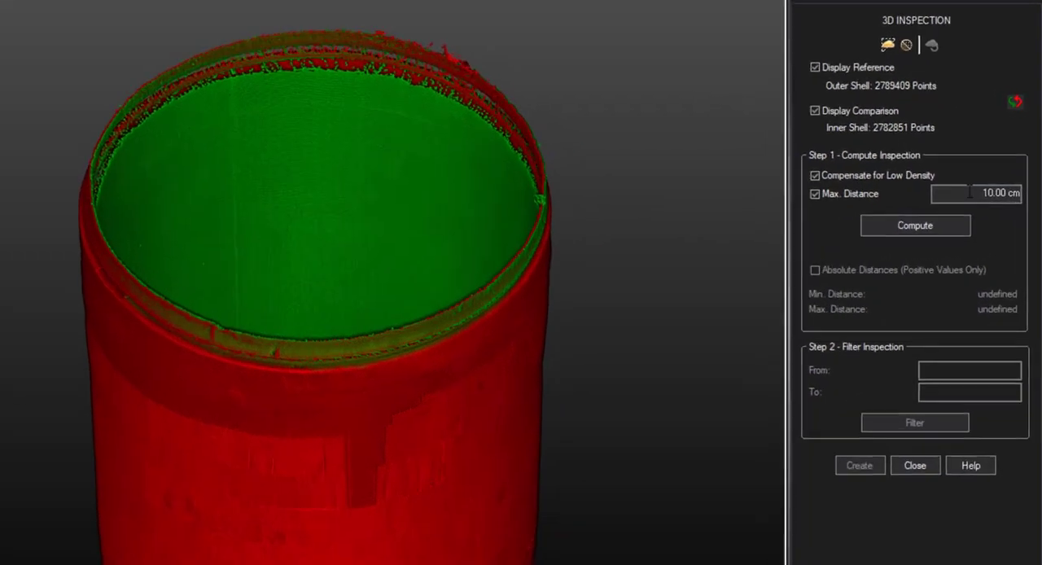
pyautogui.moveTo(996, 213); pyautogui.dragTo(1009, 217)
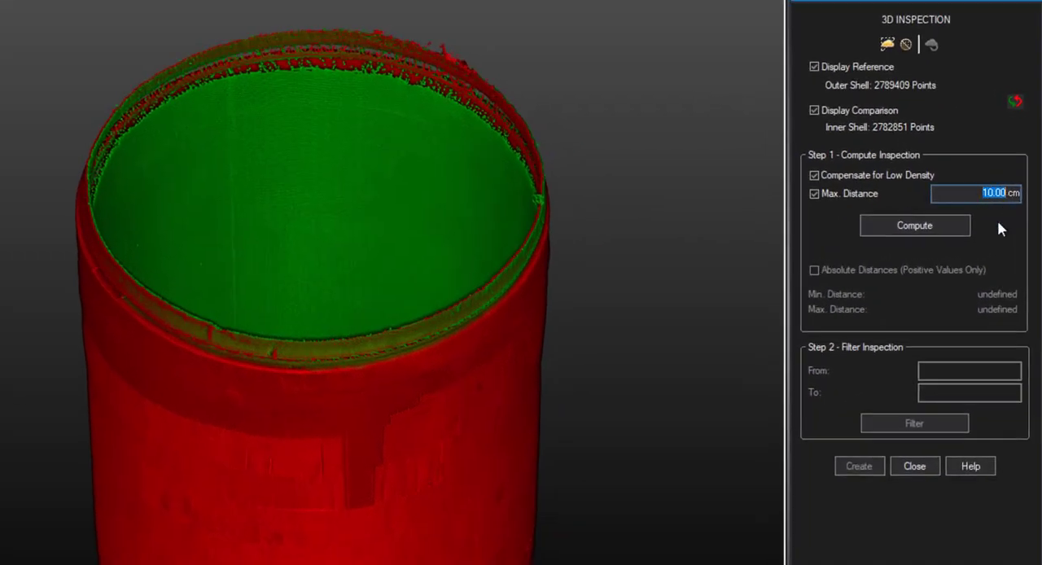
pyautogui.write('13')
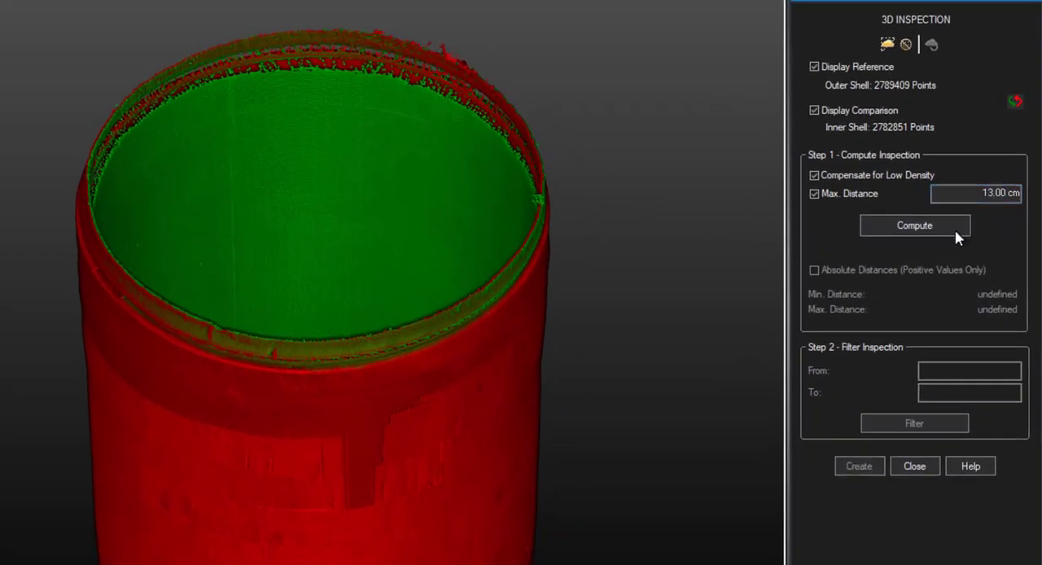
pyautogui.click(891, 230)
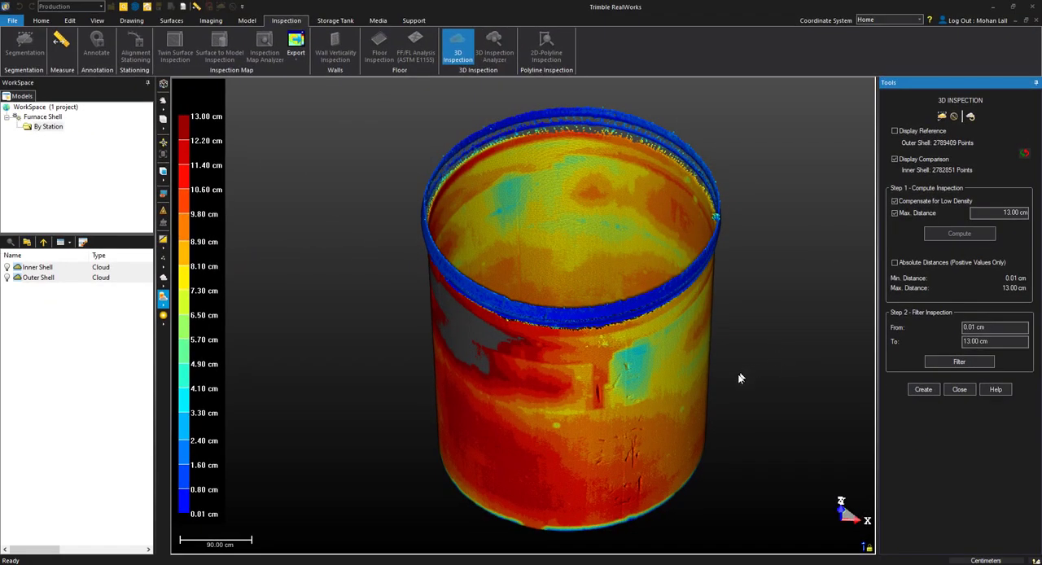
# Raise the maximum distance to 16 cm and recompute the inspection.
pyautogui.moveTo(507, 442); pyautogui.dragTo(640, 395)
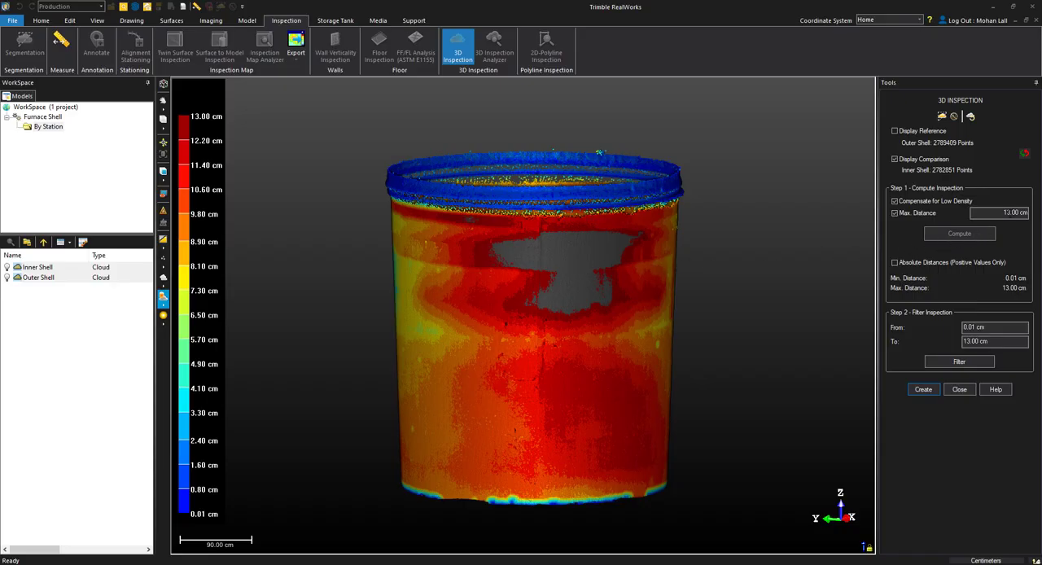
pyautogui.click(1007, 215)
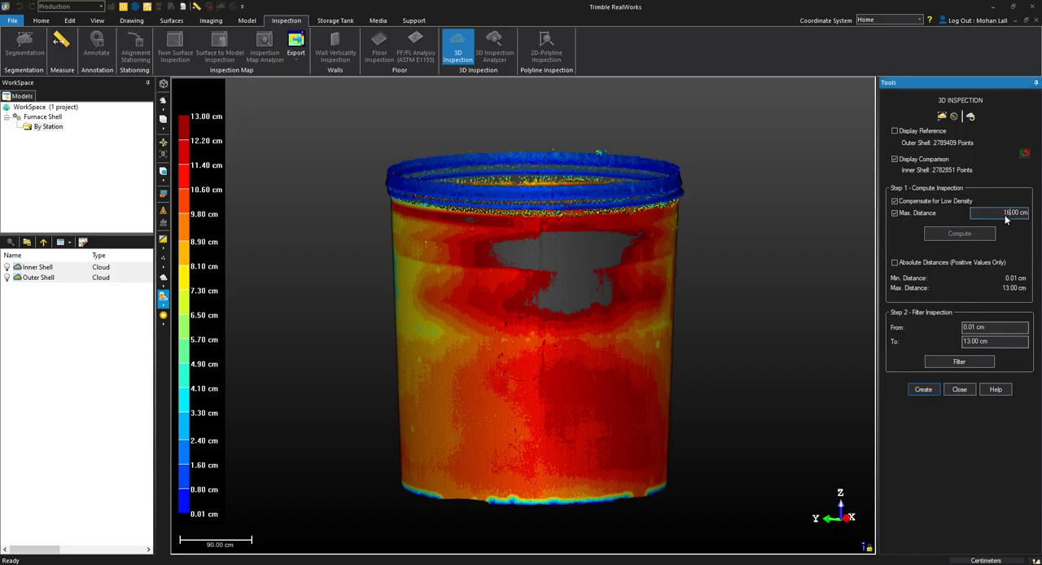
pyautogui.click(991, 234)
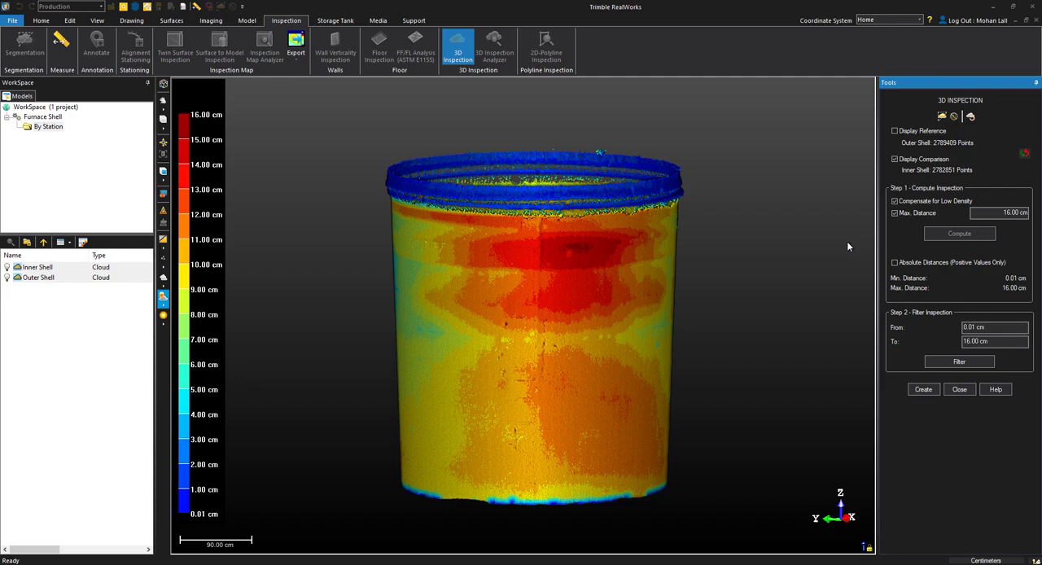
# Place a limit box centred on the furnace floor of the coloured inspection cloud, enclosing its full width.
pyautogui.click(790, 201)
pyautogui.moveTo(522, 543); pyautogui.dragTo(725, 485)
pyautogui.moveTo(579, 312); pyautogui.dragTo(550, 421)
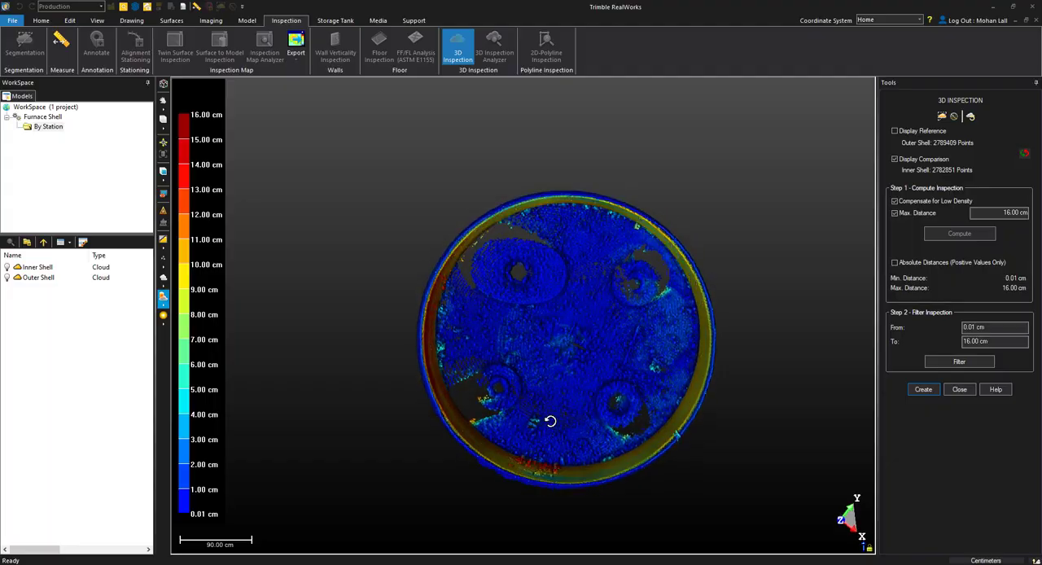
pyautogui.press('l')
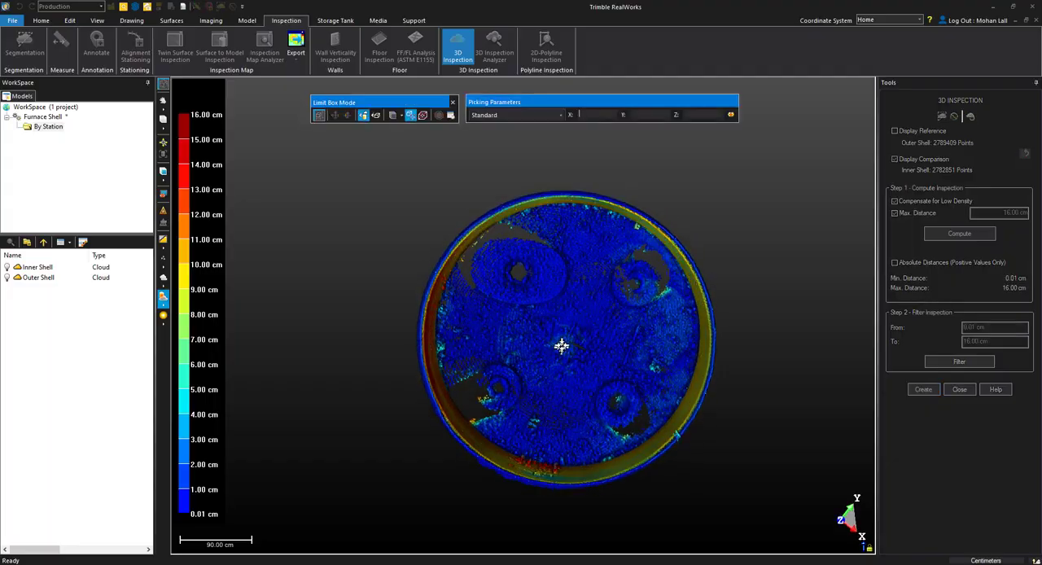
pyautogui.click(567, 337)
pyautogui.moveTo(567, 345); pyautogui.dragTo(560, 271)
pyautogui.moveTo(566, 443); pyautogui.dragTo(803, 494)
pyautogui.moveTo(491, 303); pyautogui.dragTo(531, 304)
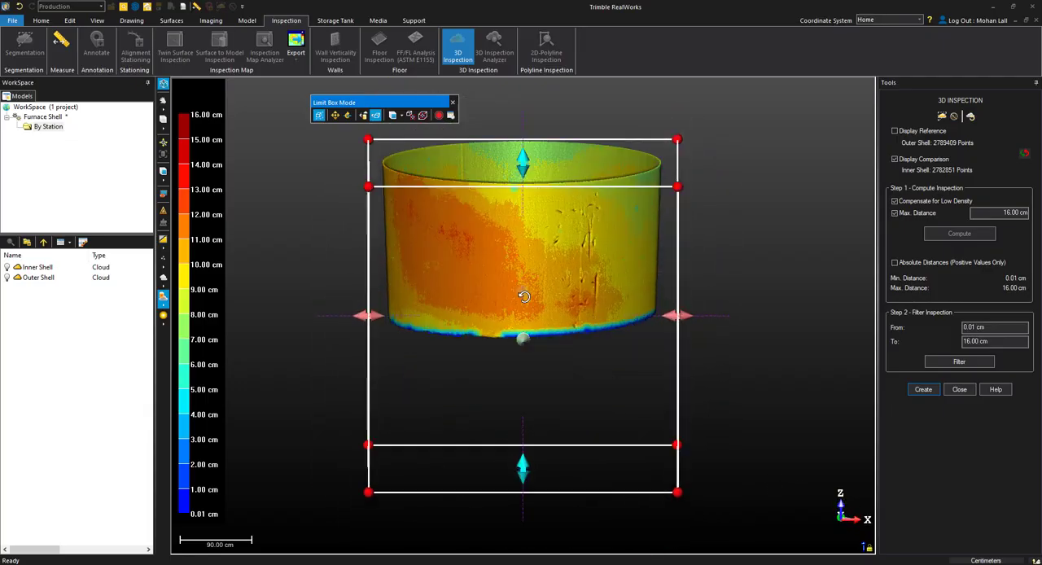
# Narrow the limit box to a thin horizontal slice of the shell wall and view it from above.
pyautogui.scroll(-1, 531, 304)
pyautogui.moveTo(526, 446); pyautogui.dragTo(539, 220)
pyautogui.moveTo(522, 320); pyautogui.dragTo(519, 289)
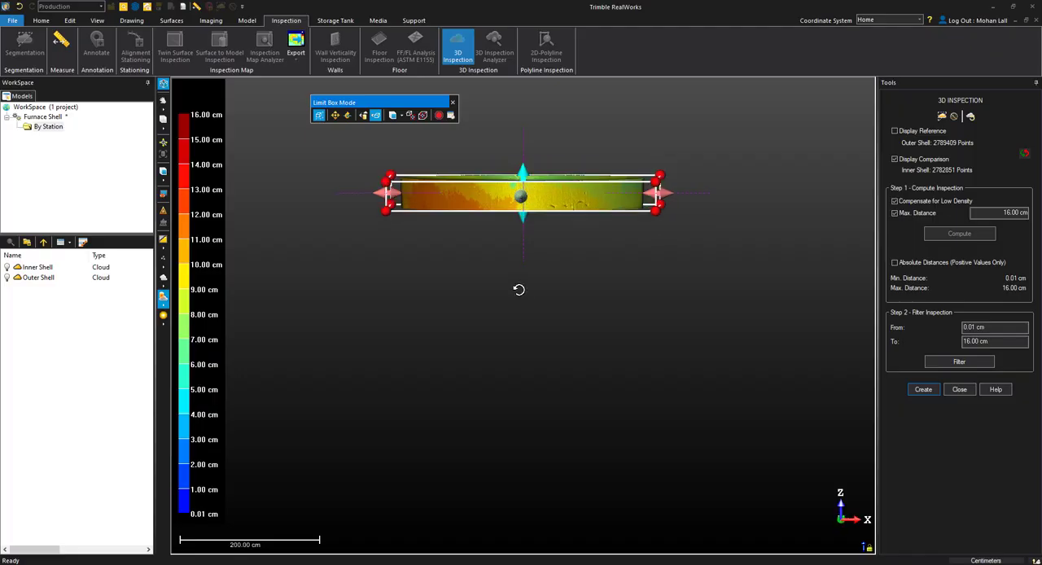
pyautogui.moveTo(521, 293); pyautogui.dragTo(533, 432, button='middle')
pyautogui.press('space')
pyautogui.moveTo(563, 316); pyautogui.dragTo(627, 359)
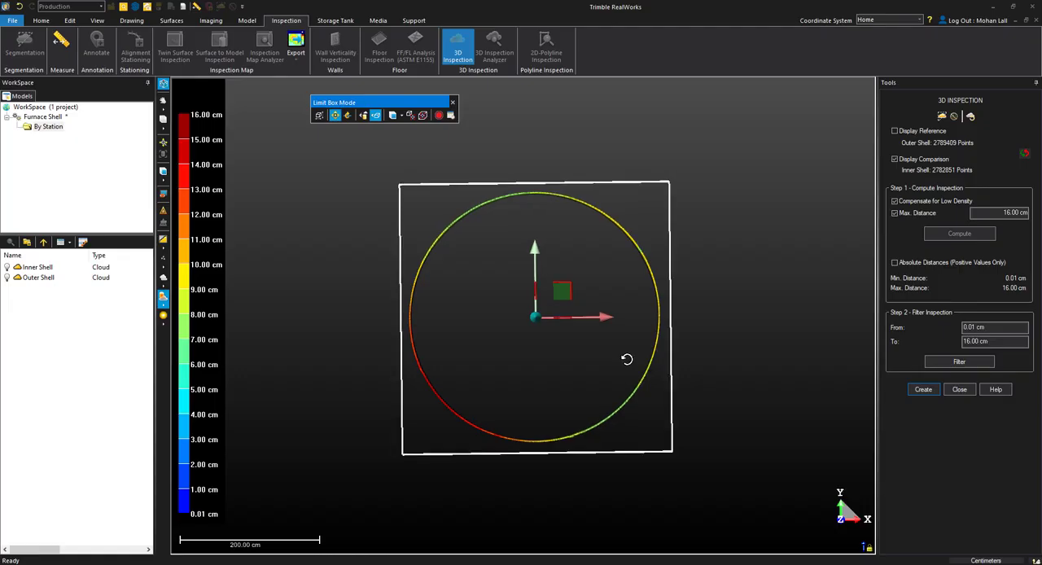
# Display the reference cloud alongside the coloured slice and measure the gap between the shells on its right side.
pyautogui.click(375, 115)
pyautogui.click(924, 131)
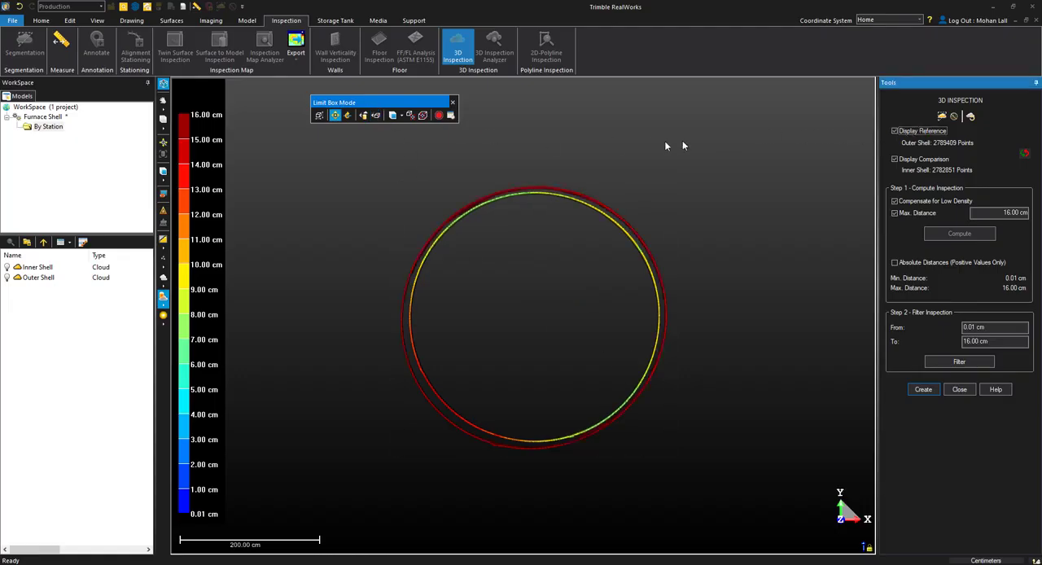
pyautogui.click(197, 6)
pyautogui.scroll(3, 560, 218)
pyautogui.scroll(2, 562, 220)
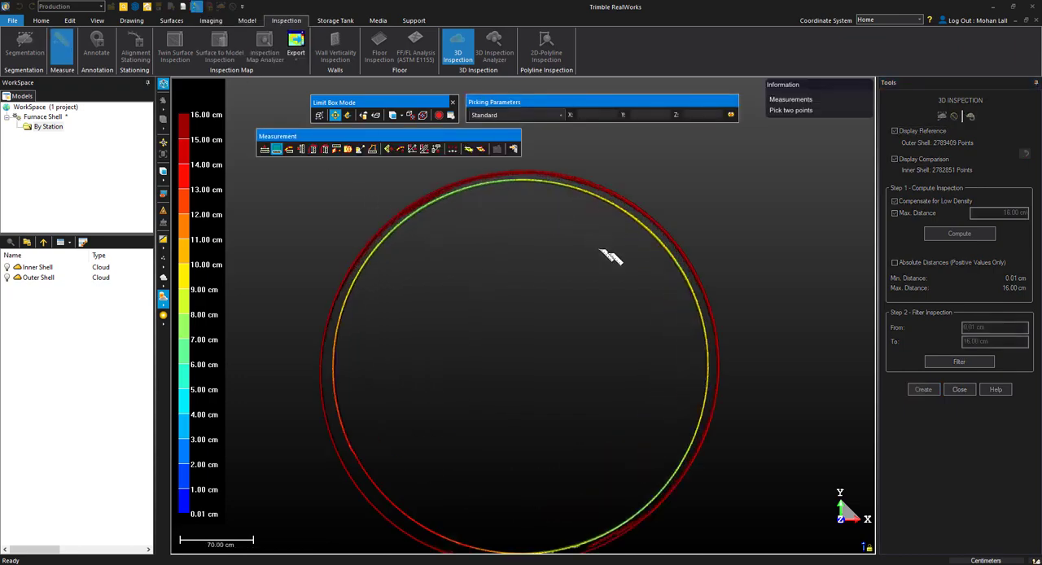
pyautogui.click(705, 318)
pyautogui.click(701, 313)
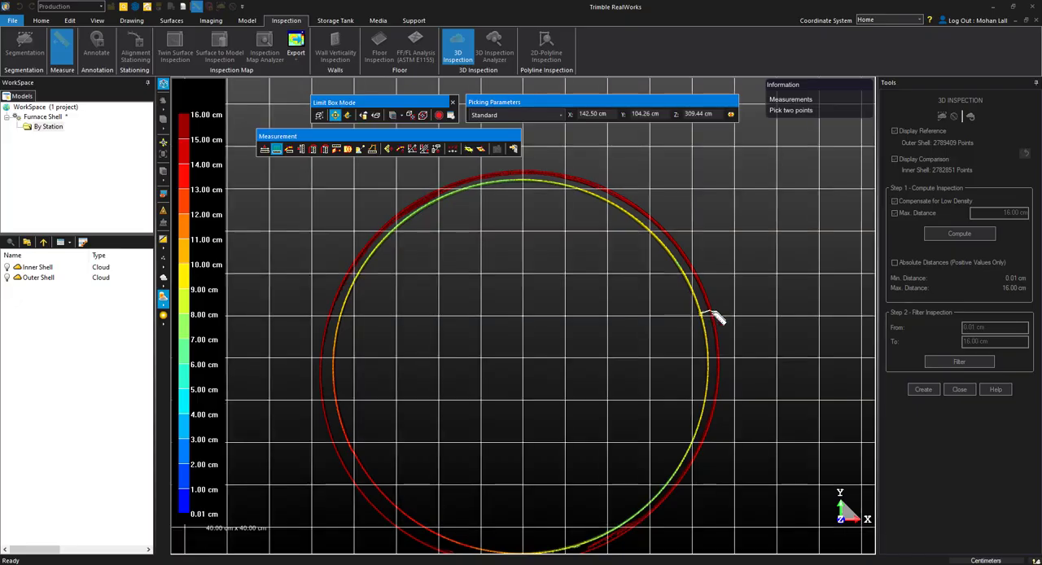
pyautogui.click(708, 313)
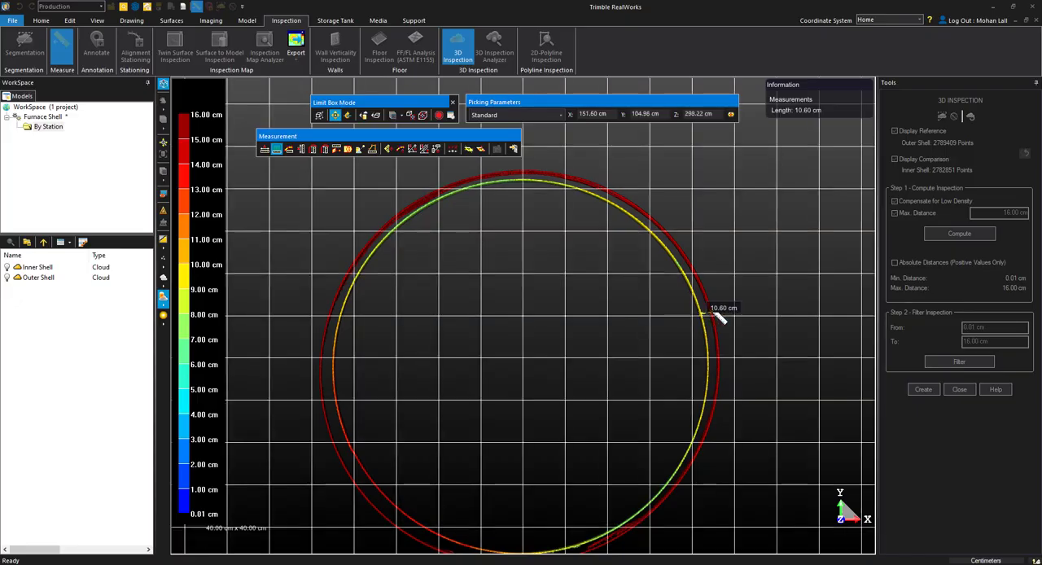
# Measure the gap between the shells on the slice's lower-right and lower-left sides.
pyautogui.moveTo(622, 373); pyautogui.dragTo(612, 260, button='middle')
pyautogui.click(625, 404)
pyautogui.click(628, 408)
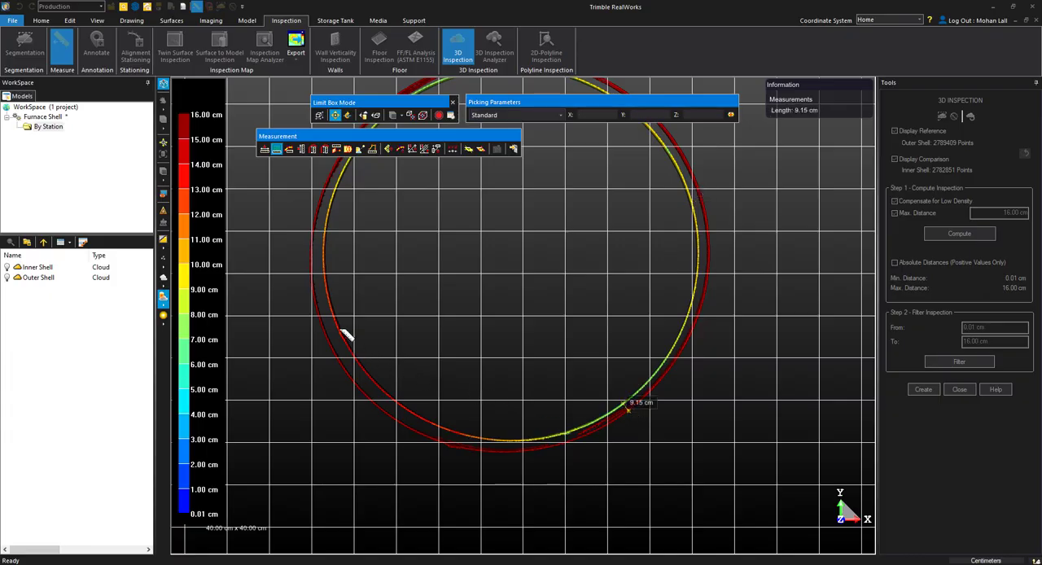
pyautogui.click(364, 391)
pyautogui.click(359, 388)
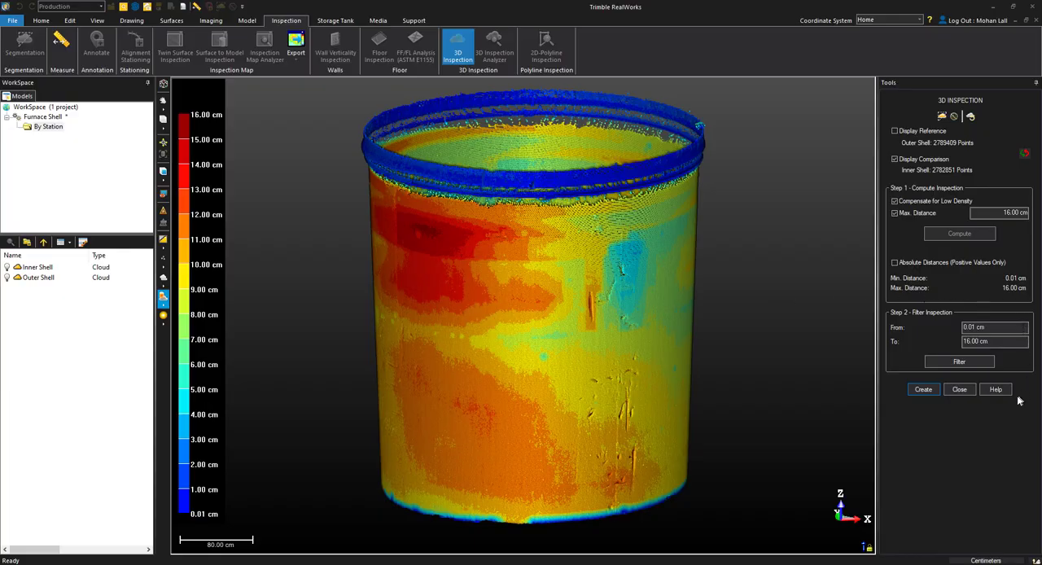
# Create the 3D inspection cloud from the computed comparison of the two shells.
pyautogui.click(923, 390)
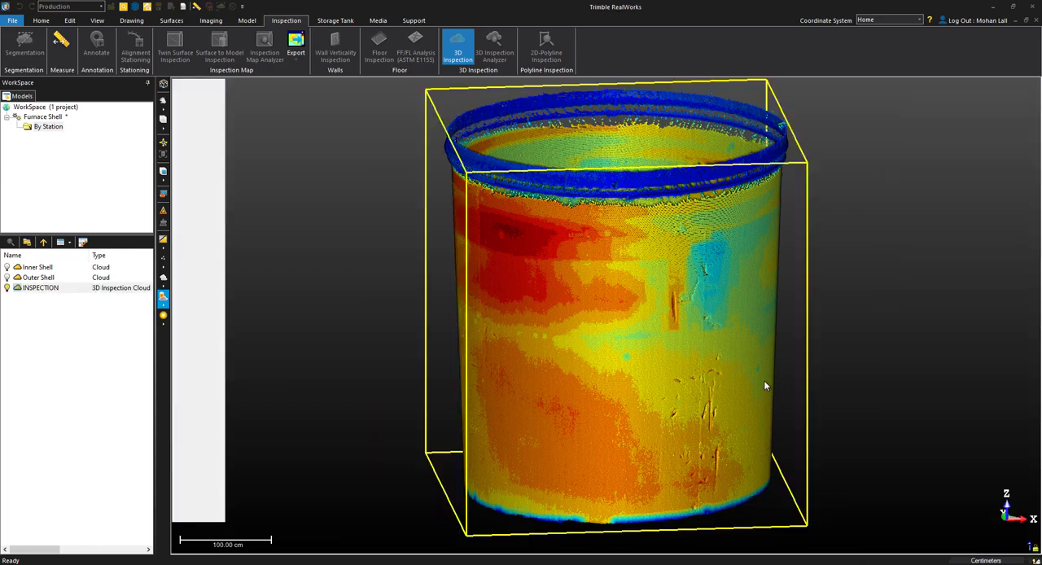
# Show only the INSPECTION cloud, hiding the inner and outer shell clouds.
pyautogui.scroll(-4, 766, 379)
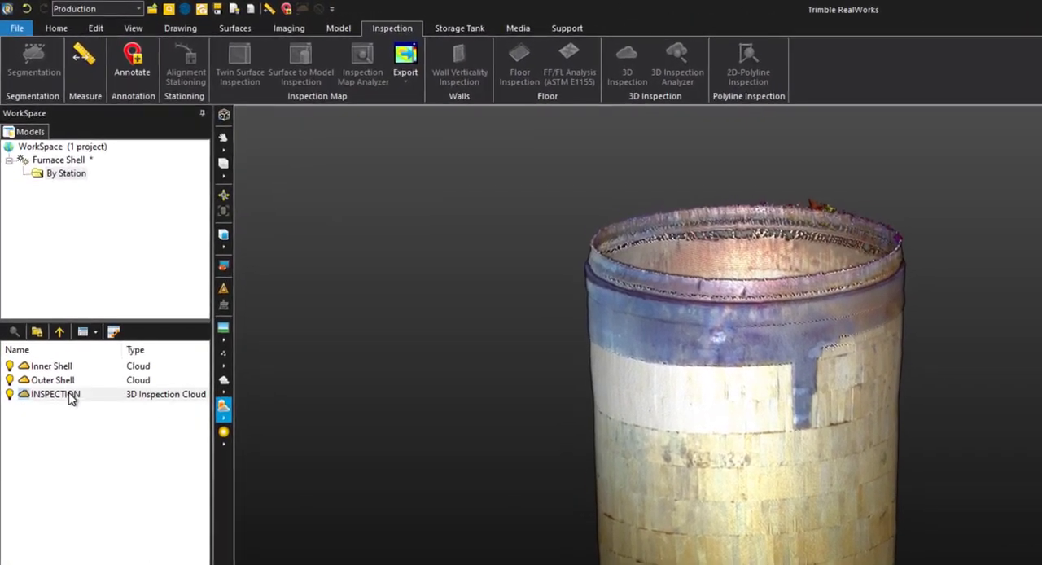
pyautogui.rightClick(71, 398)
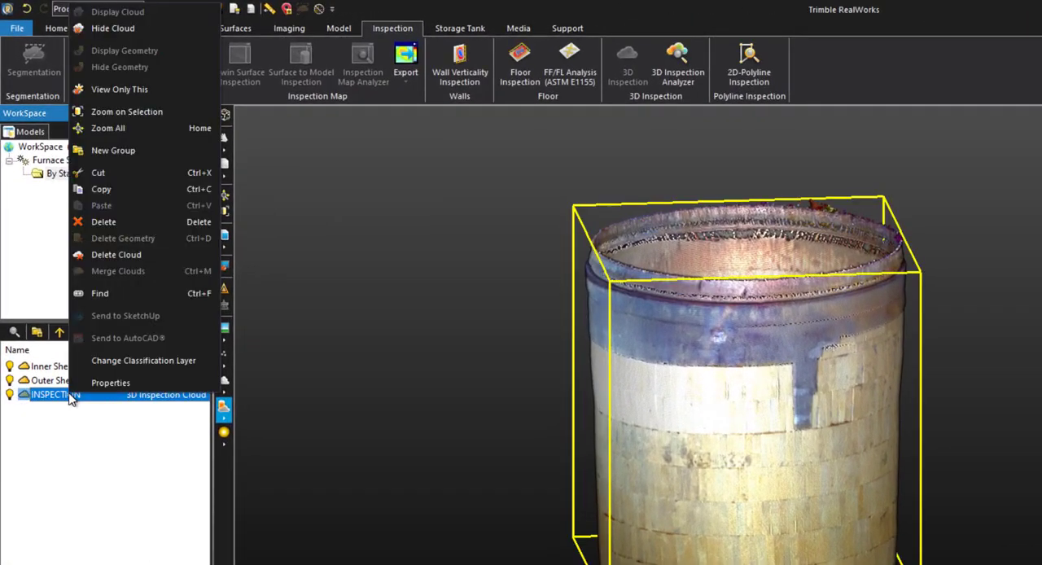
pyautogui.click(195, 97)
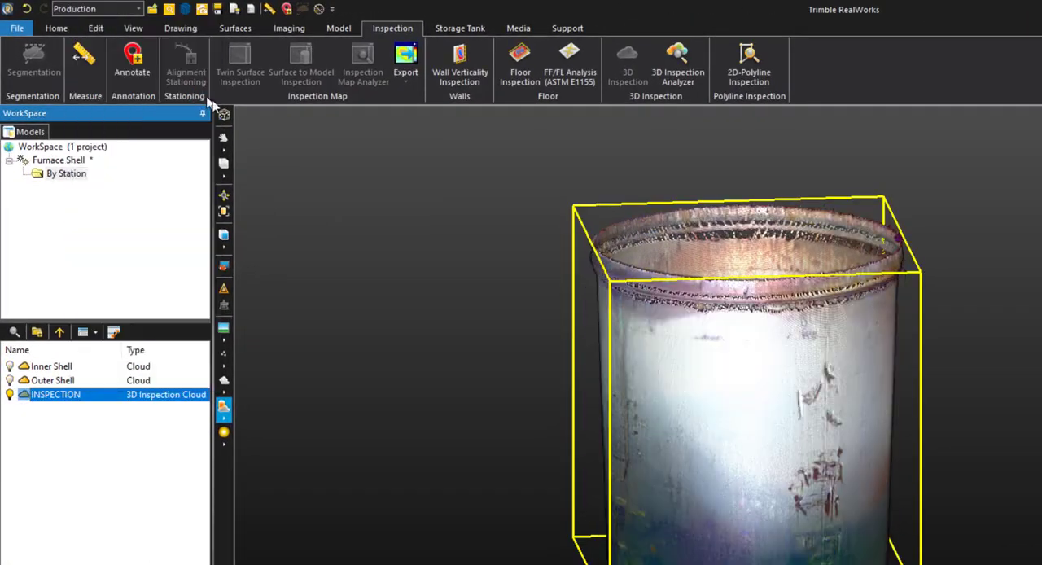
pyautogui.click(532, 319)
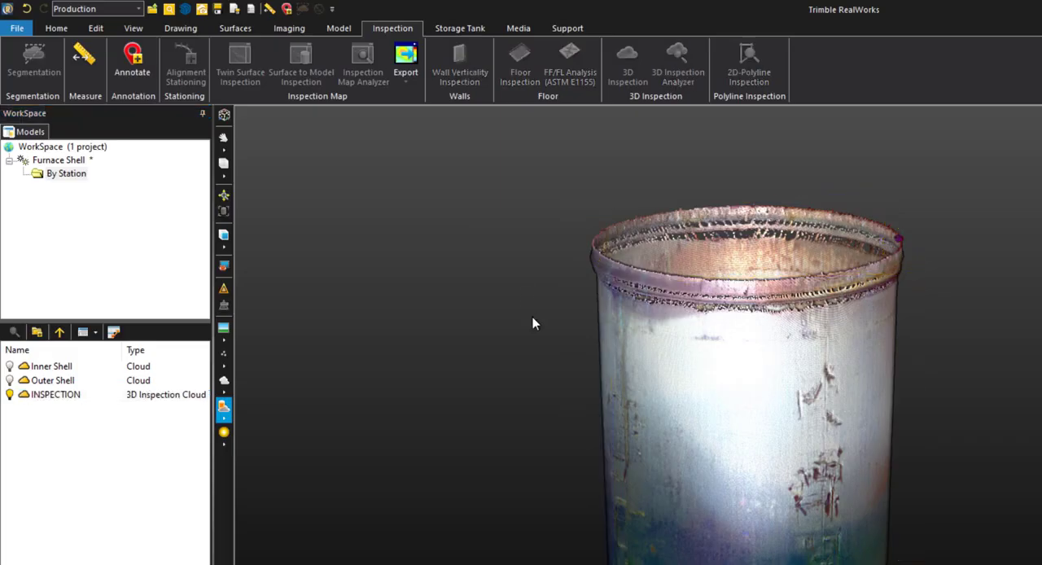
# Render the inspection cloud in Cloud Color and orbit around it to view its distance colours.
pyautogui.click(226, 338)
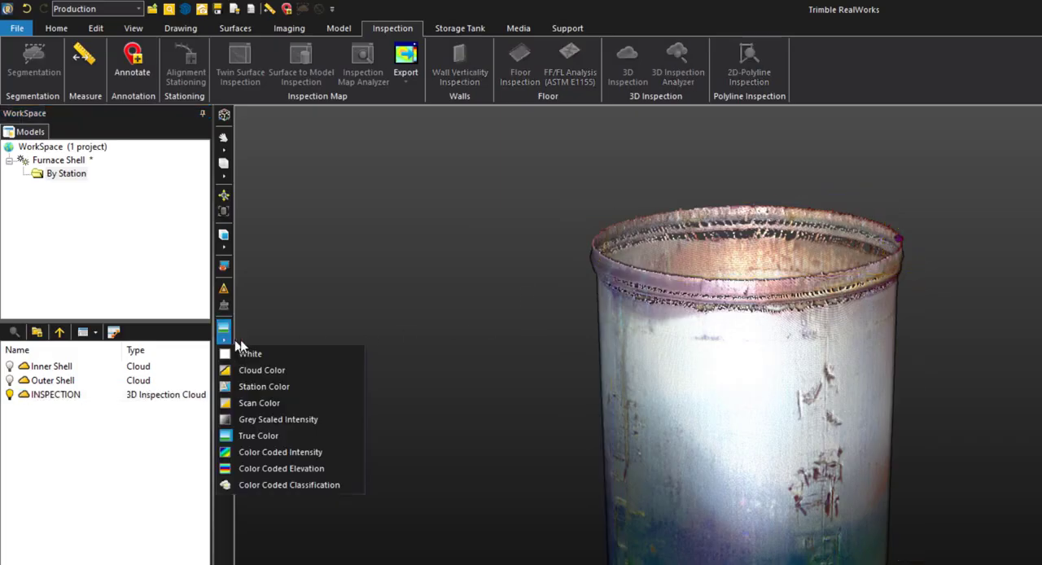
pyautogui.click(327, 370)
pyautogui.moveTo(766, 539); pyautogui.dragTo(862, 514)
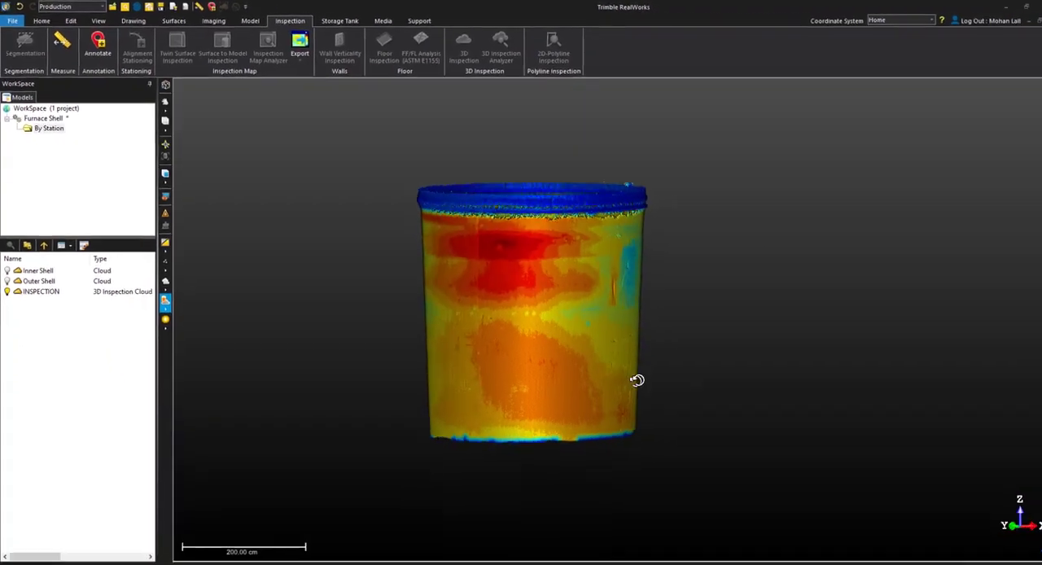
pyautogui.moveTo(465, 377); pyautogui.dragTo(825, 362)
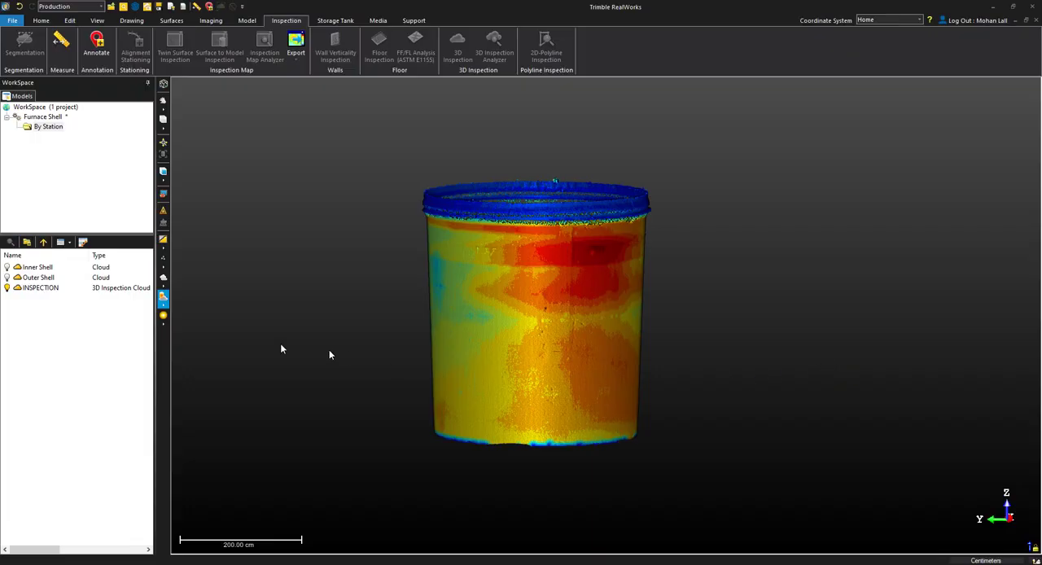
# Open the INSPECTION cloud in the 3D Inspection Analyzer and set the distance filter's lower limit to 4 cm.
pyautogui.click(128, 290)
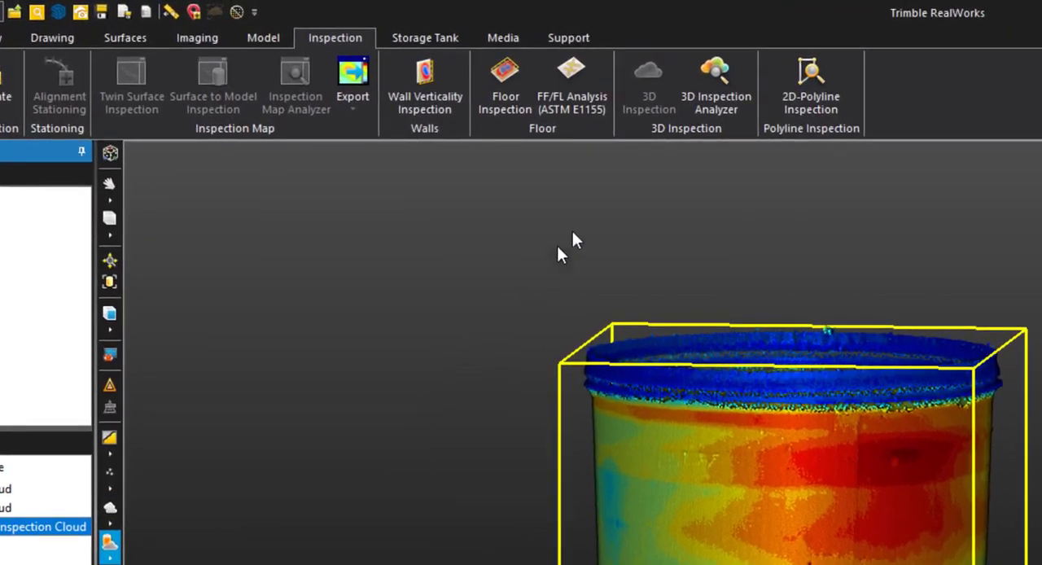
pyautogui.click(508, 59)
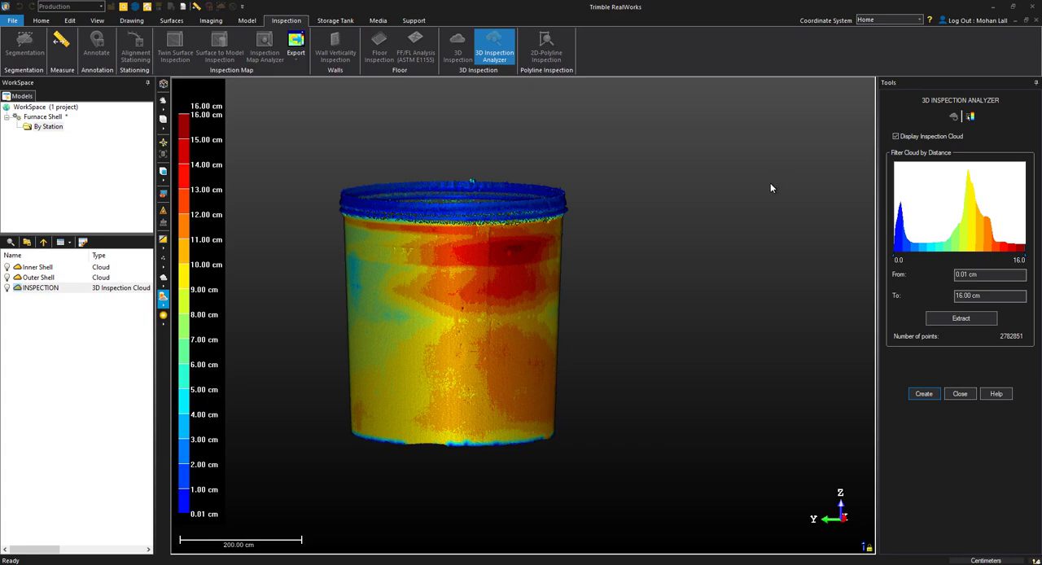
pyautogui.doubleClick(961, 274)
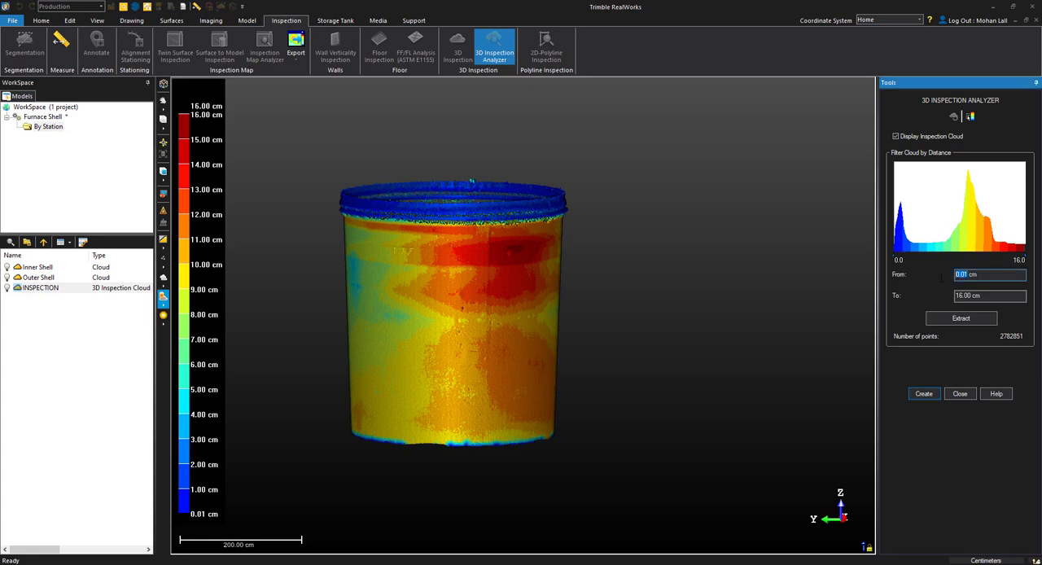
pyautogui.write('4')
pyautogui.press('Return')
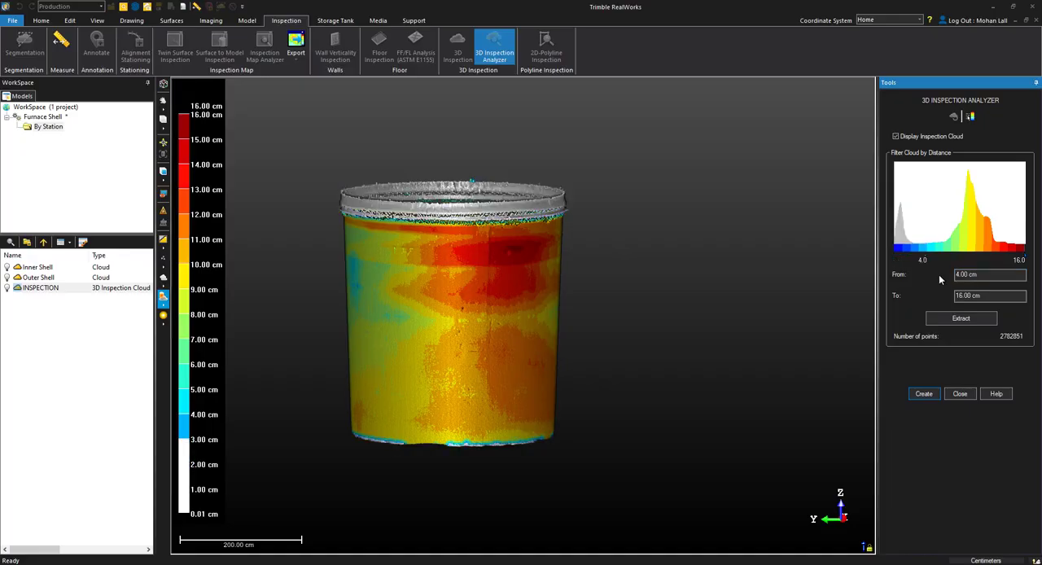
# Extract the points within the 4 to 16 cm distance range and create a separate cloud from them.
pyautogui.moveTo(509, 320); pyautogui.dragTo(661, 326)
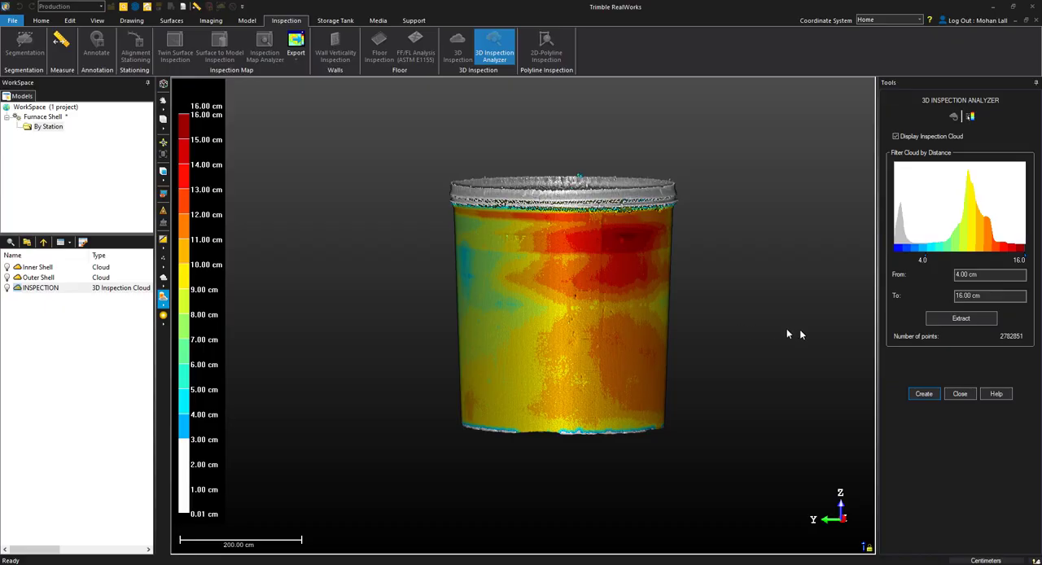
pyautogui.click(948, 321)
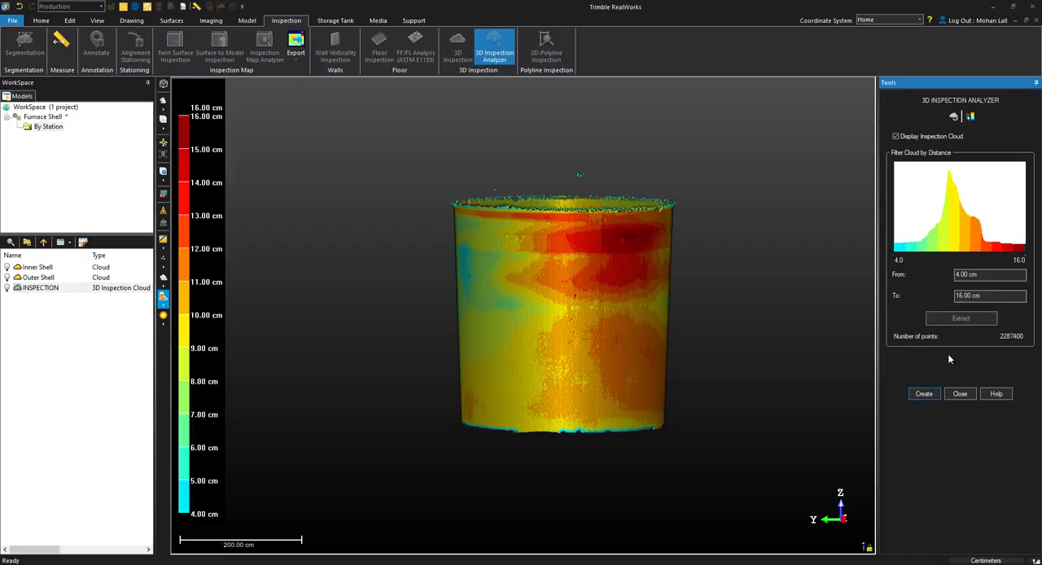
pyautogui.click(925, 395)
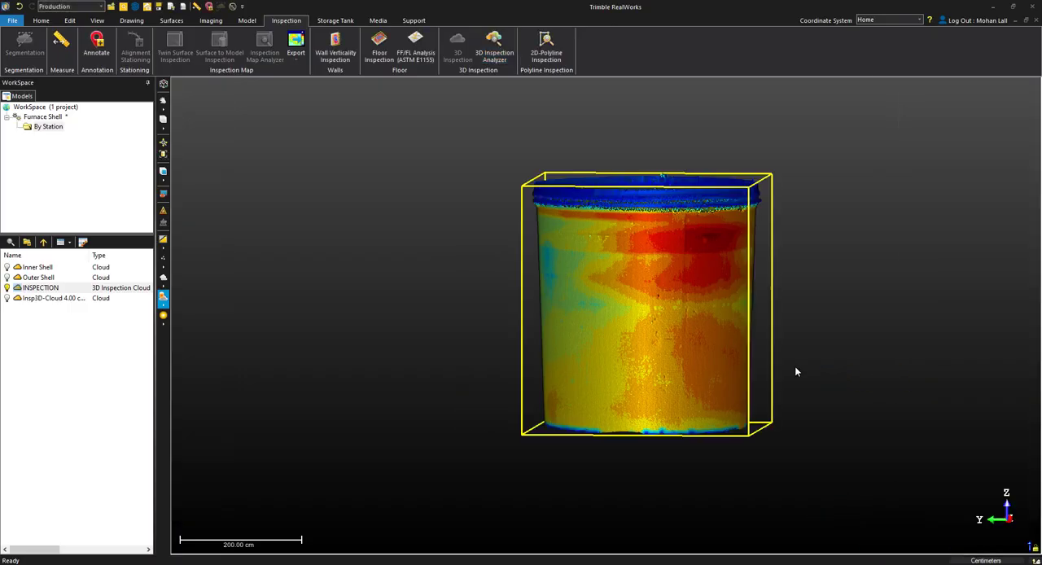
# View only the extracted 4 cm cloud and render it in True Color.
pyautogui.rightClick(37, 299)
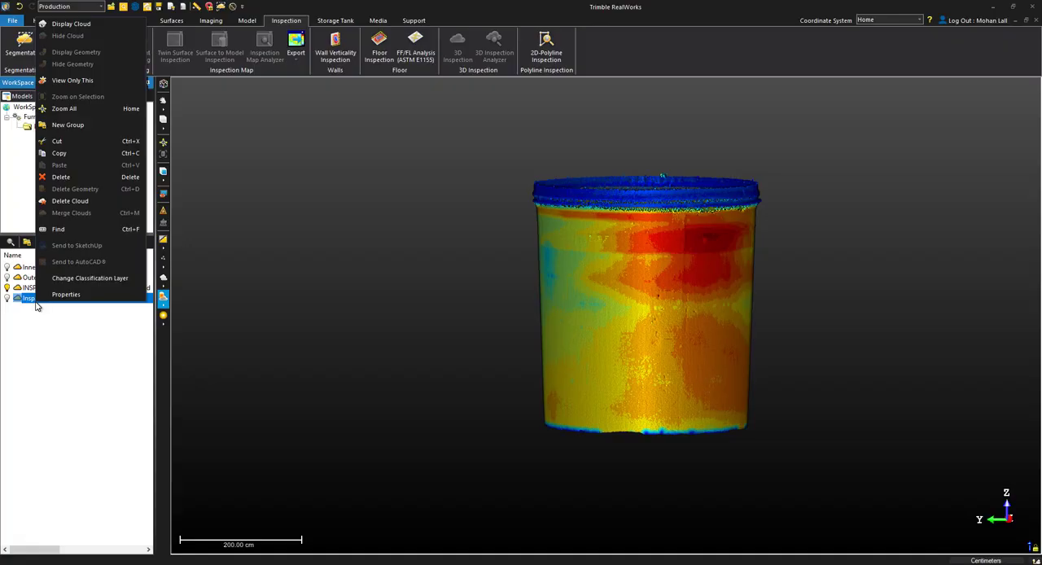
pyautogui.click(92, 81)
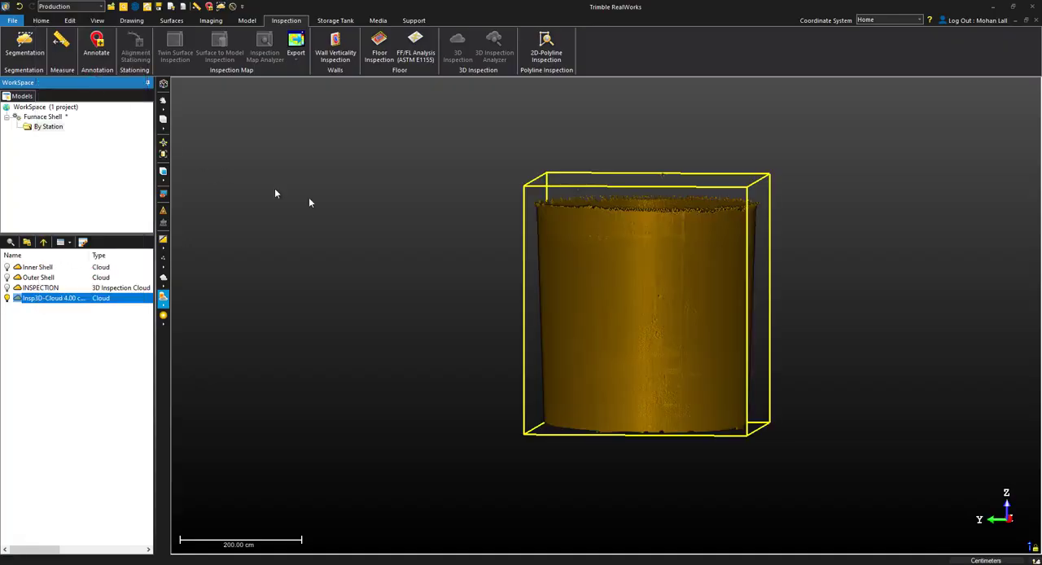
pyautogui.moveTo(618, 327); pyautogui.dragTo(667, 333)
pyautogui.click(164, 243)
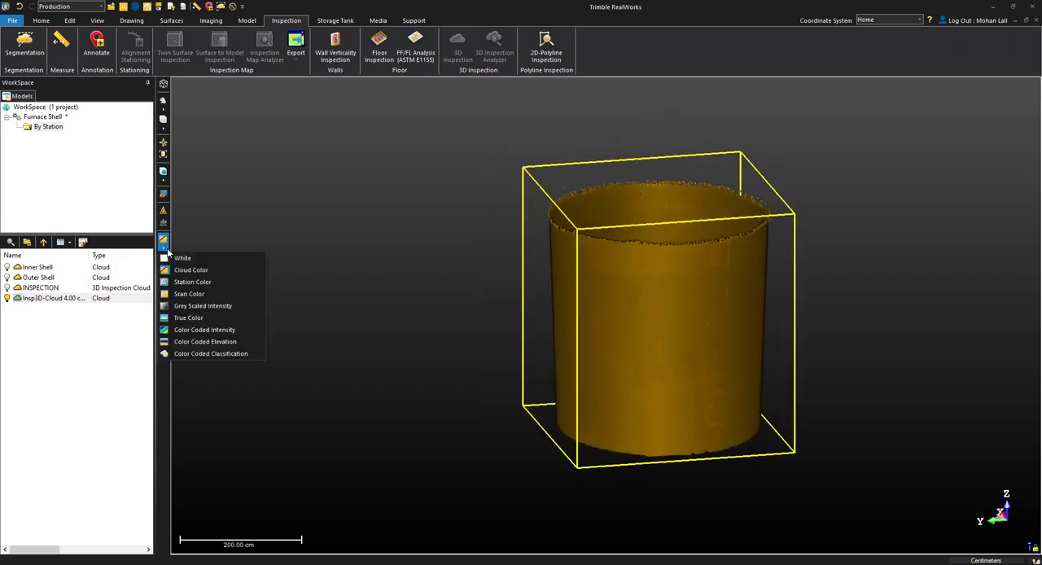
pyautogui.click(218, 320)
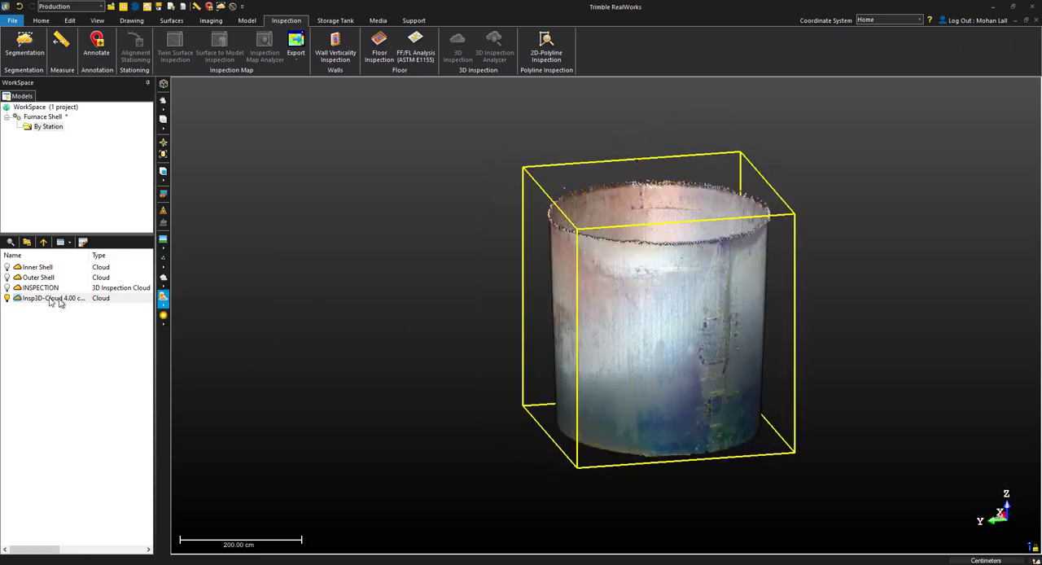
# Display the INSPECTION cloud in place of the extracted cloud and render it in Cloud Color.
pyautogui.click(7, 288)
pyautogui.click(6, 298)
pyautogui.click(163, 251)
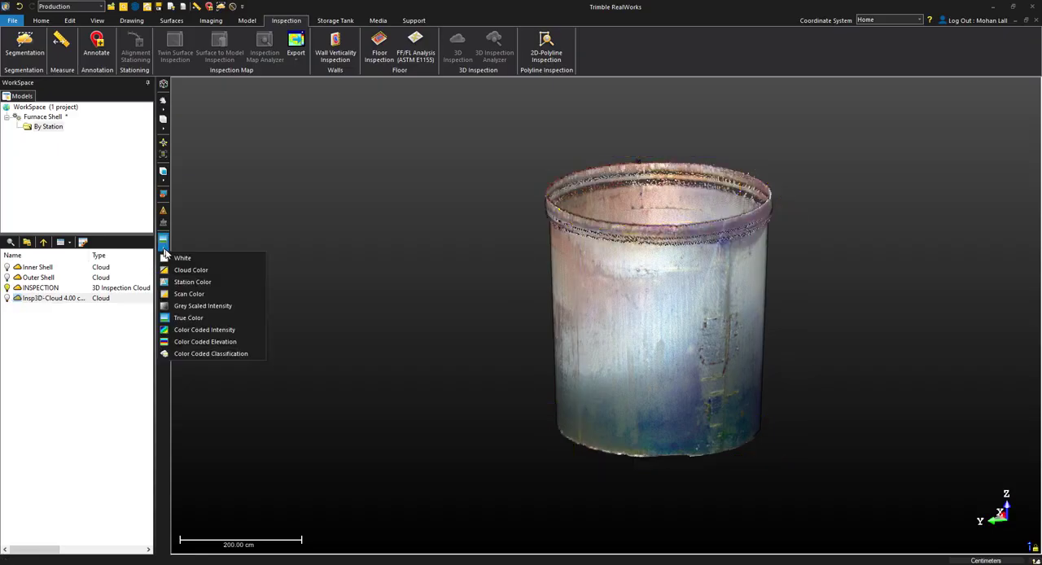
pyautogui.click(180, 271)
pyautogui.moveTo(768, 405); pyautogui.dragTo(698, 393)
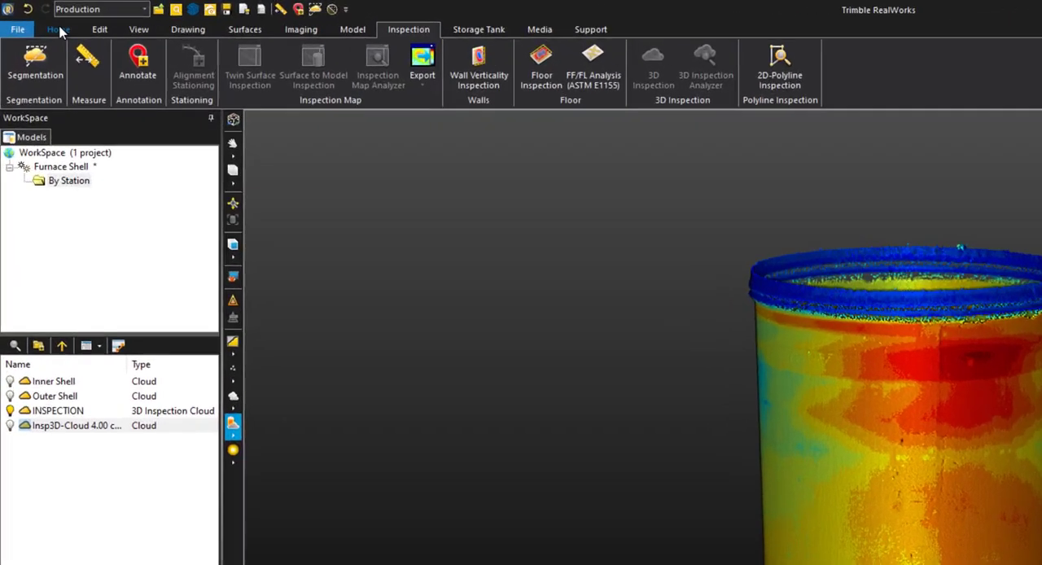
# Export the INSPECTION cloud as a non-gridded E57 file named Furnace Inspection in the Furnace Scan folder.
pyautogui.click(55, 30)
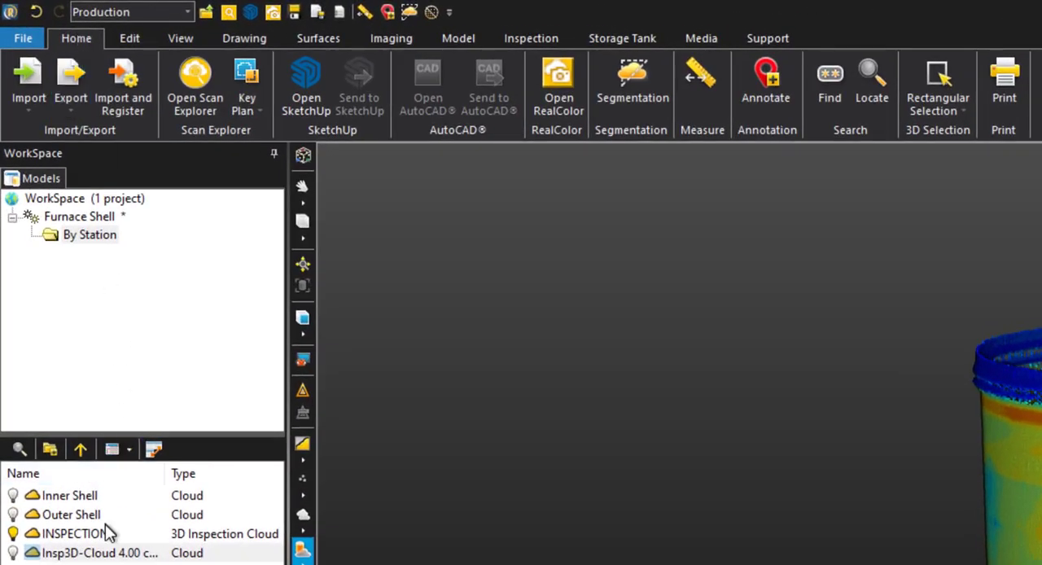
pyautogui.click(81, 410)
pyautogui.click(73, 98)
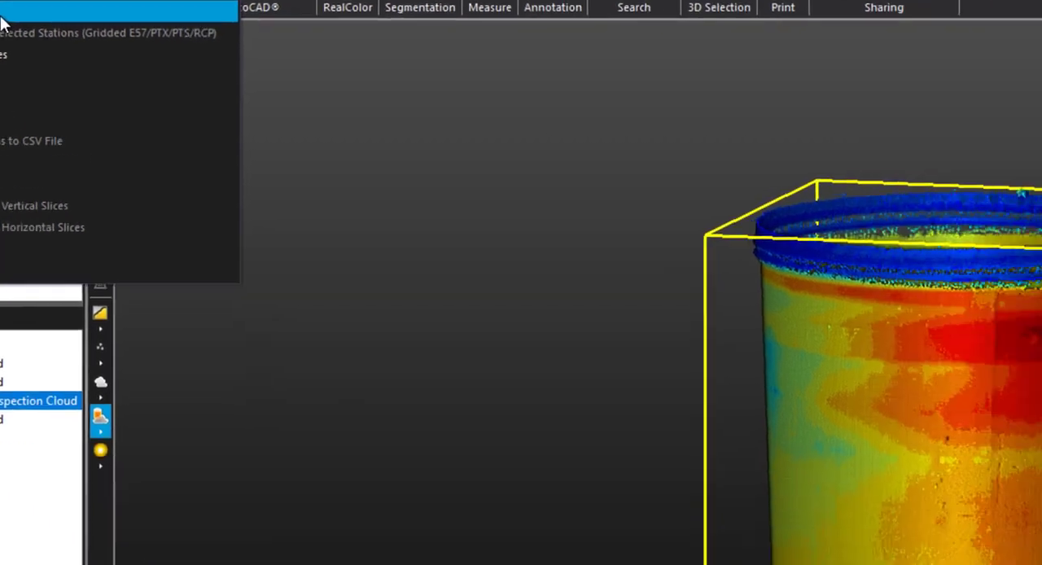
pyautogui.click(2, 24)
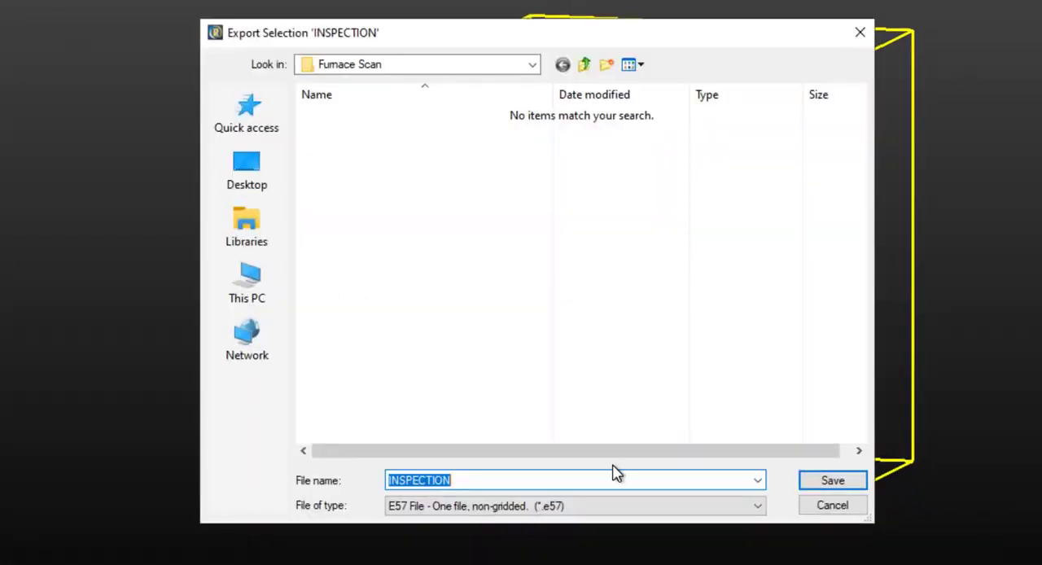
pyautogui.write('Furnace Inspection')
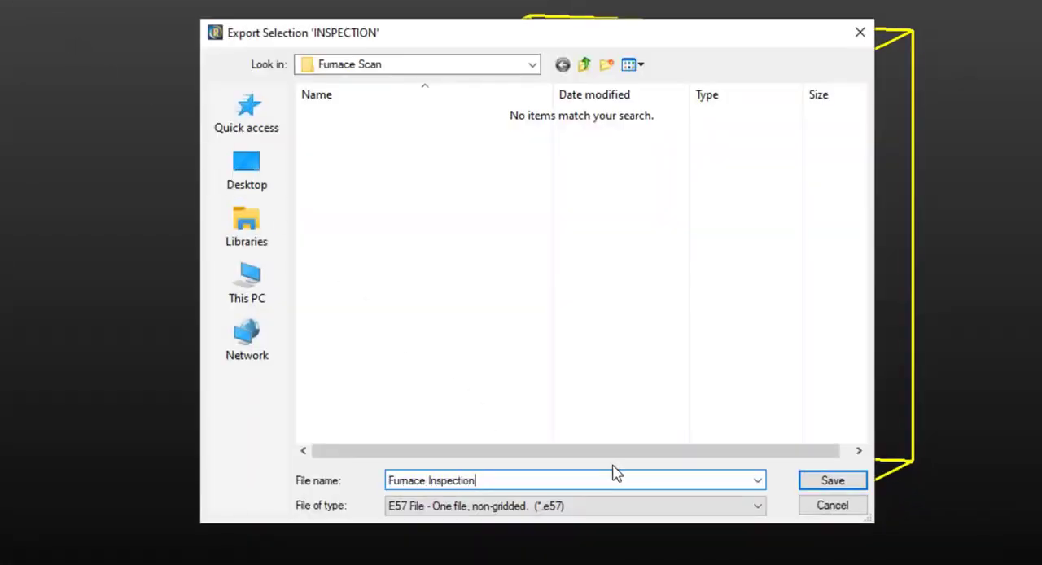
pyautogui.click(863, 481)
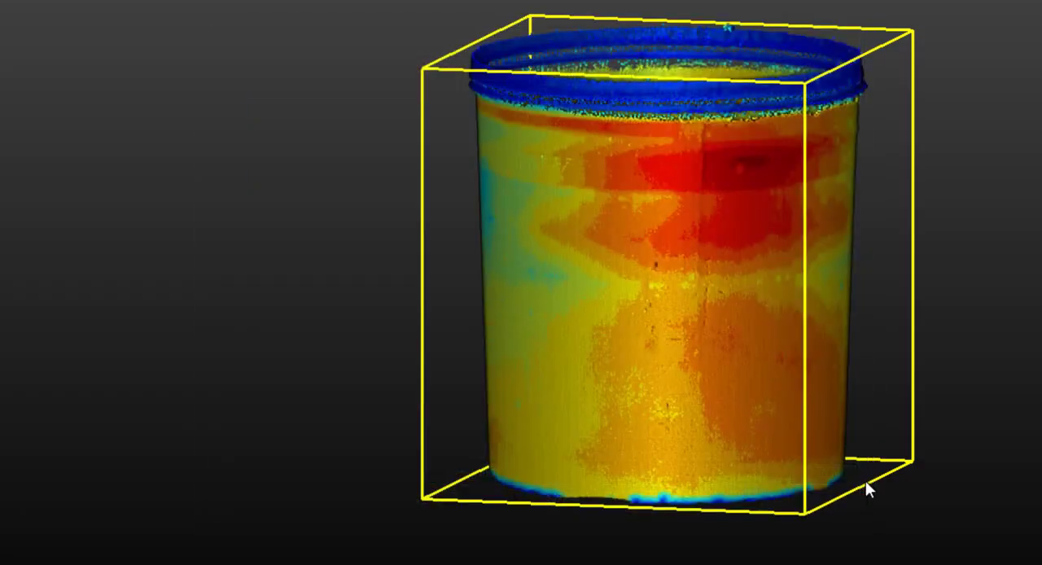
# Enable Export Inspection Color as True Color in the export options and run the export.
pyautogui.click(457, 232)
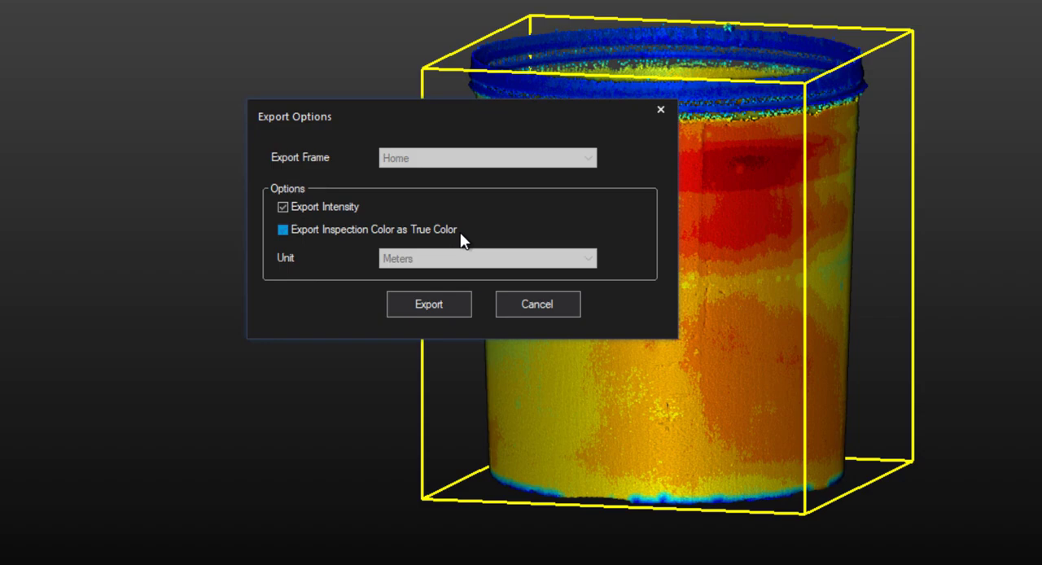
pyautogui.click(460, 237)
pyautogui.click(451, 300)
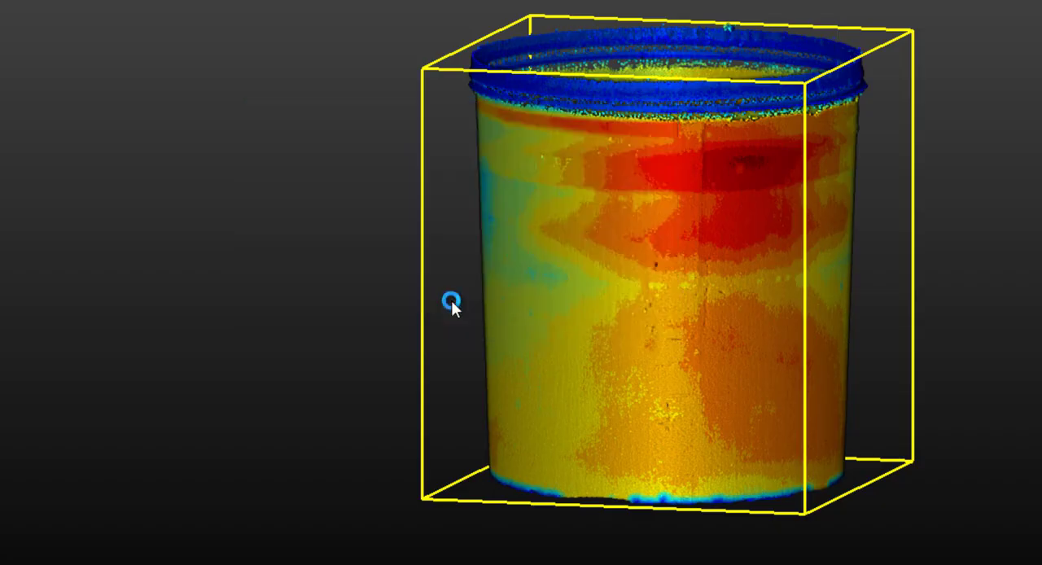